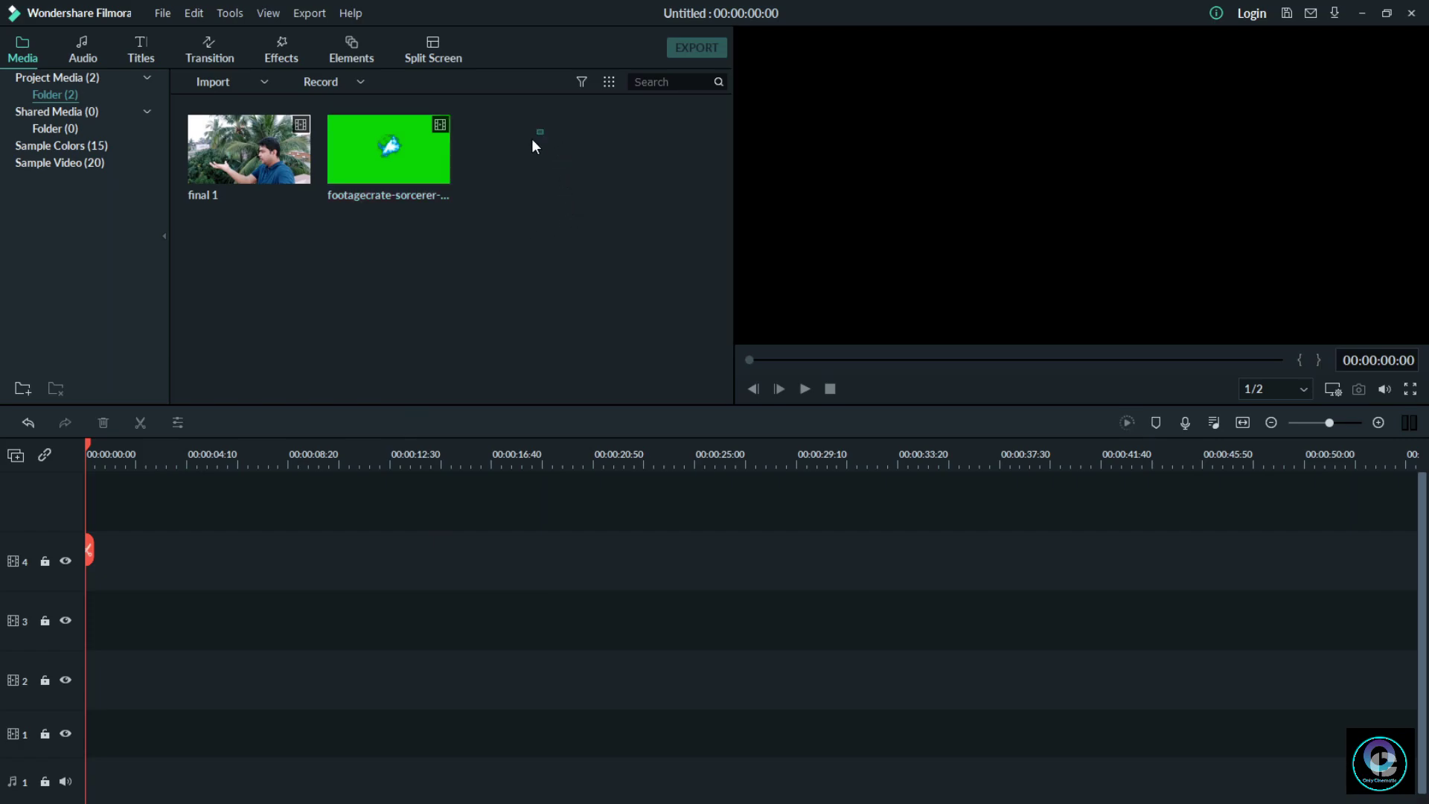
Play the 'final 1' rooftop footage in the preview, then the footagecrate green-screen energy ball clip
{"action": "left_click_drag", "start_coordinate": [544, 115], "coordinate": [189, 300]}
{"action": "double_click", "coordinate": [248, 148]}
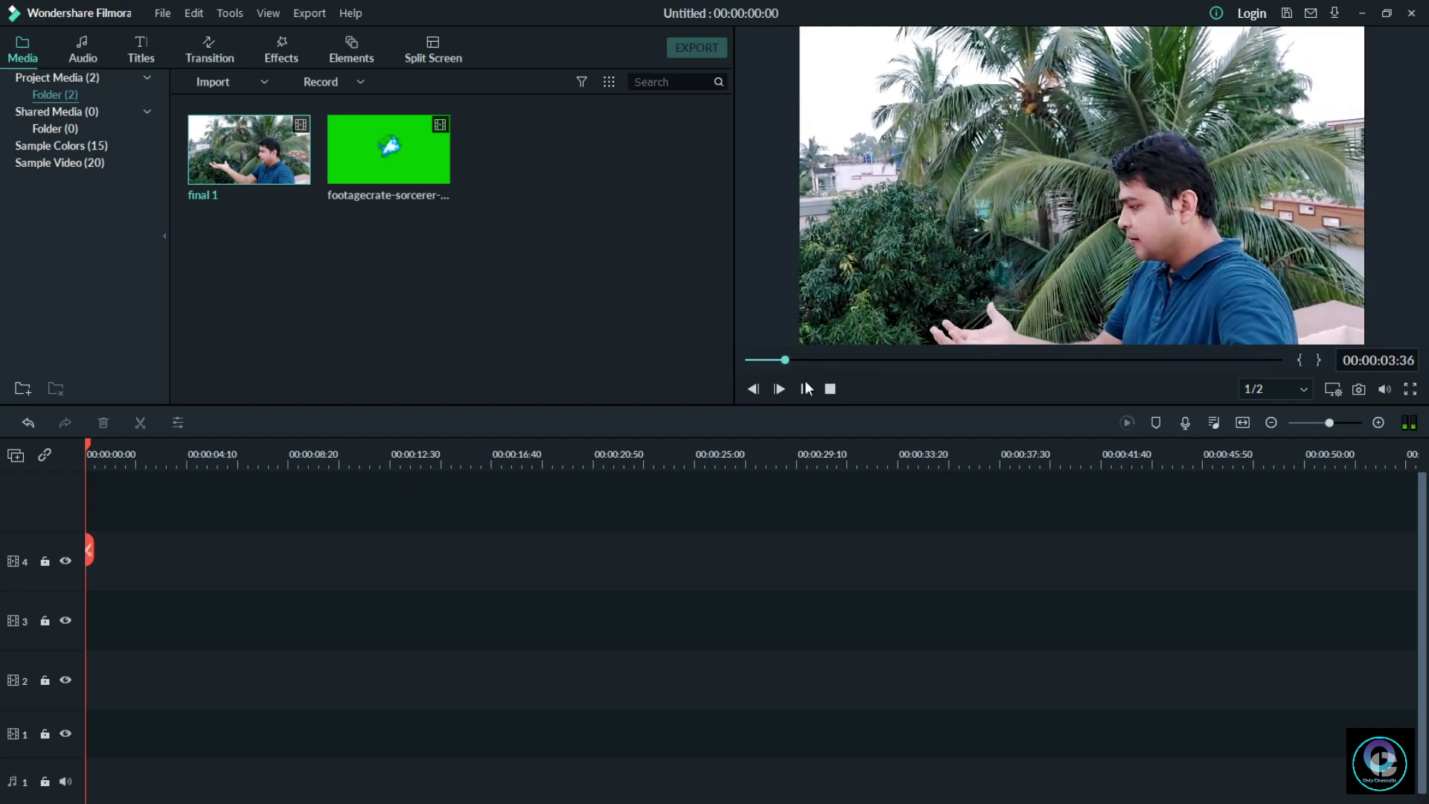
{"action": "left_click", "coordinate": [804, 388]}
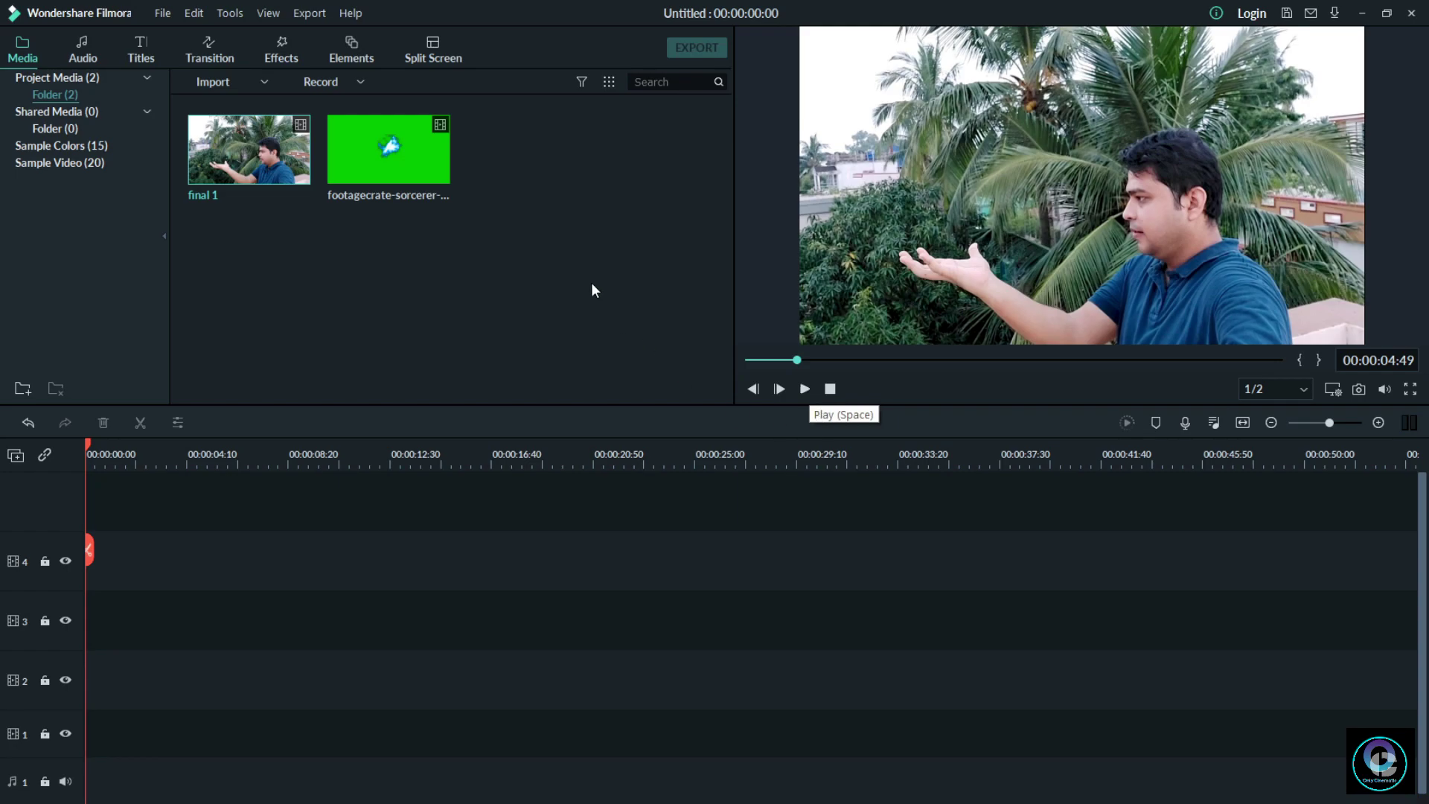
{"action": "double_click", "coordinate": [426, 166]}
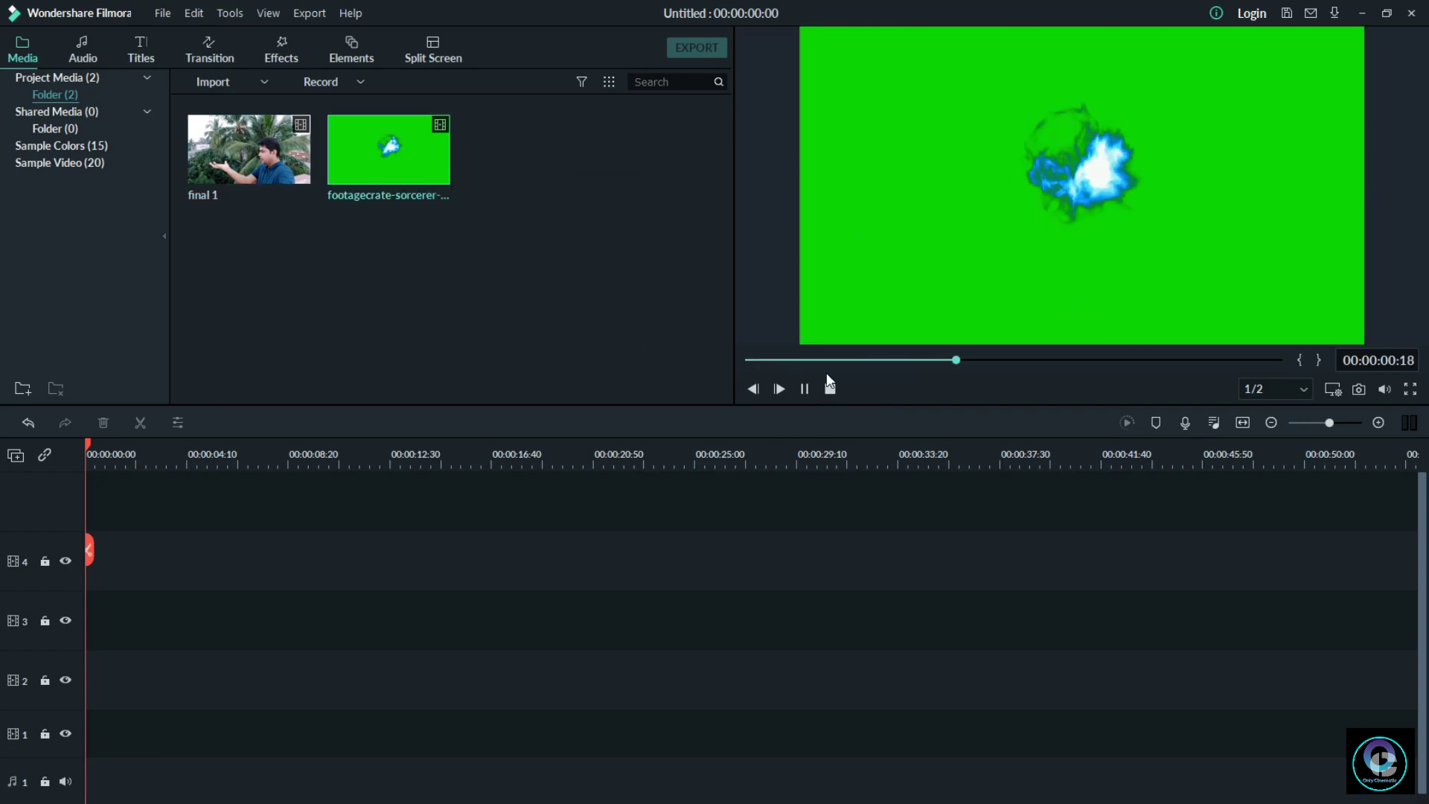
{"action": "double_click", "coordinate": [417, 178]}
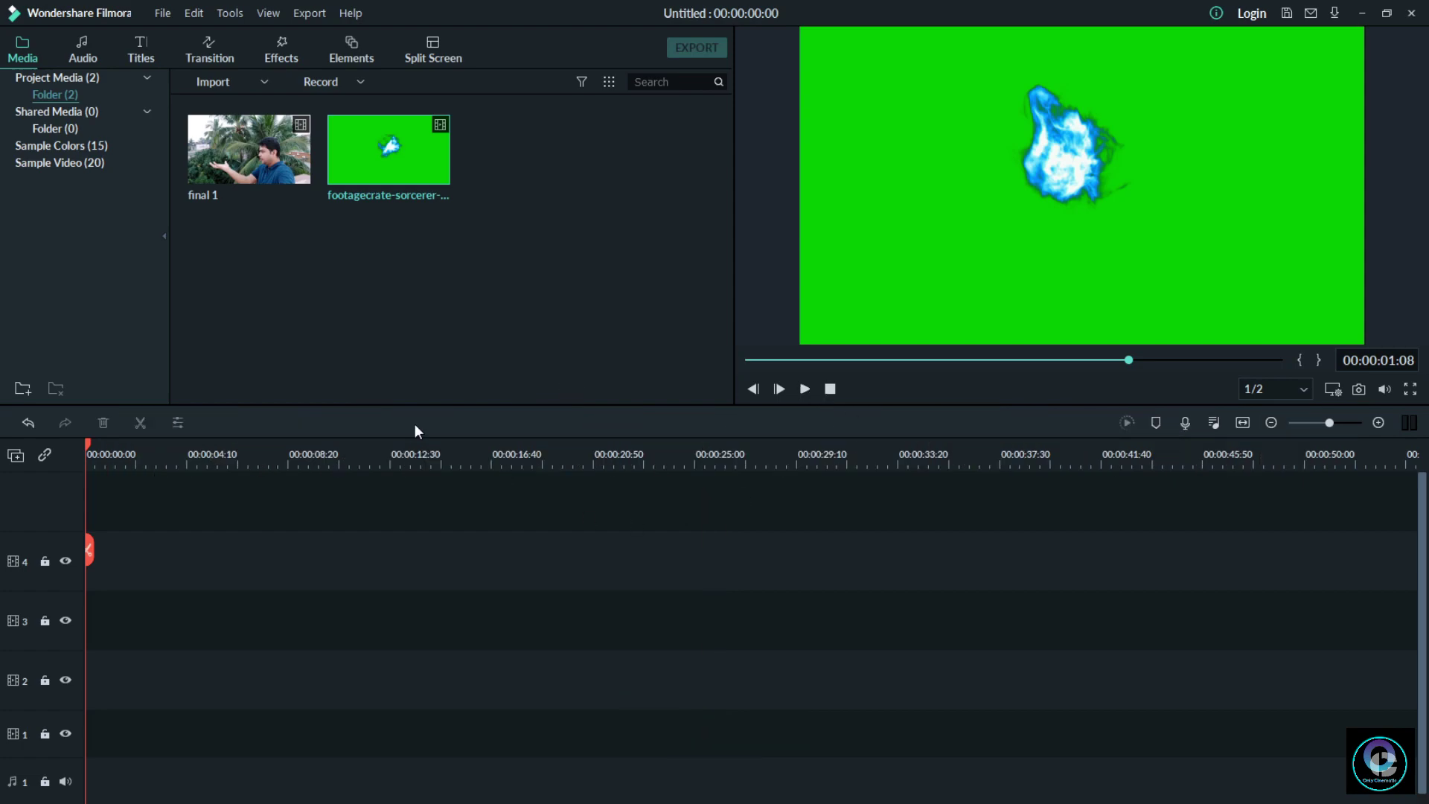
Put 'final 1' on track 3 and ripple-delete everything before 00:00:18:52
{"action": "left_click", "coordinate": [323, 280]}
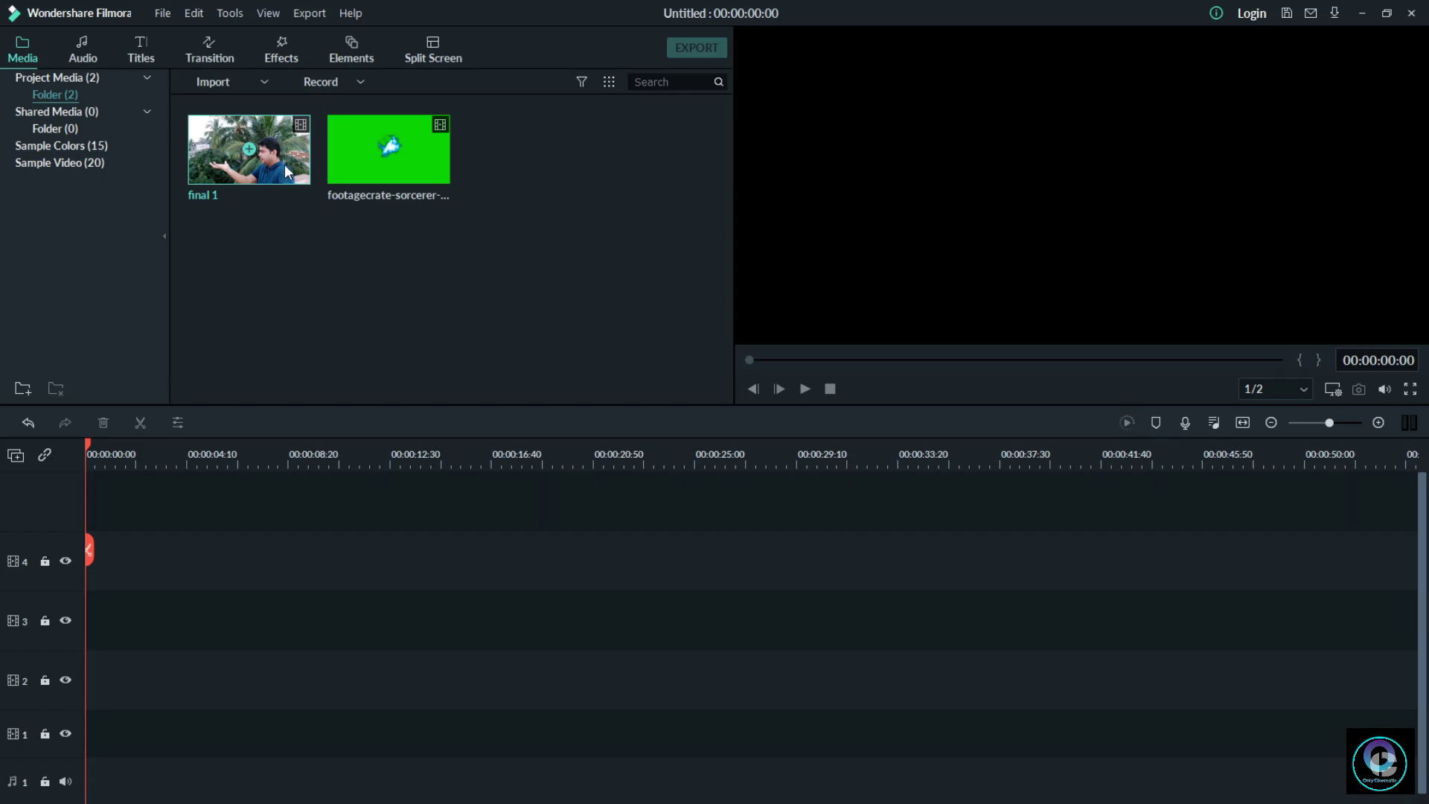
{"action": "left_click_drag", "start_coordinate": [286, 165], "coordinate": [276, 612]}
{"action": "left_click_drag", "start_coordinate": [125, 645], "coordinate": [88, 642]}
{"action": "left_click", "coordinate": [544, 454]}
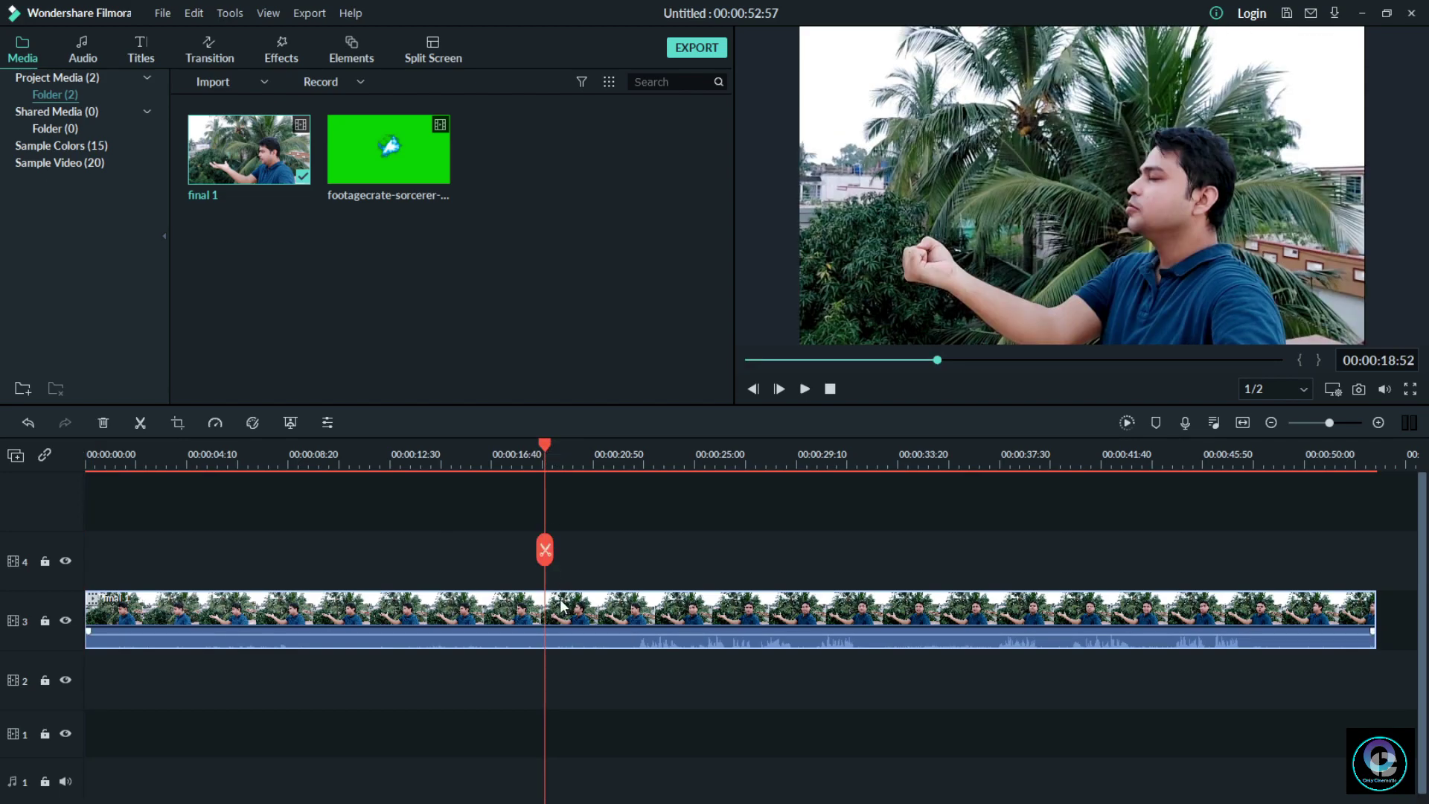
{"action": "left_click", "coordinate": [545, 550]}
{"action": "right_click", "coordinate": [506, 618]}
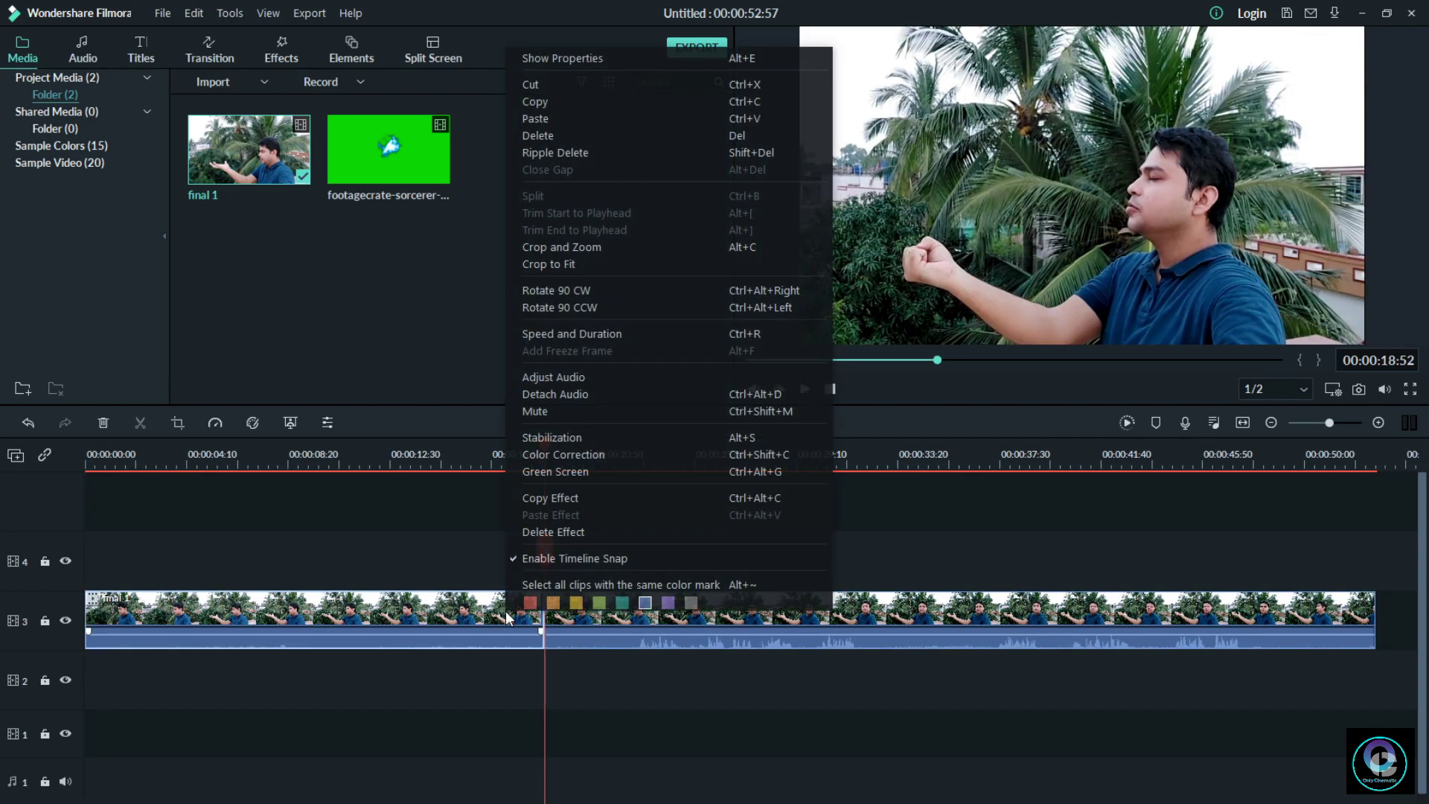
{"action": "left_click", "coordinate": [578, 150]}
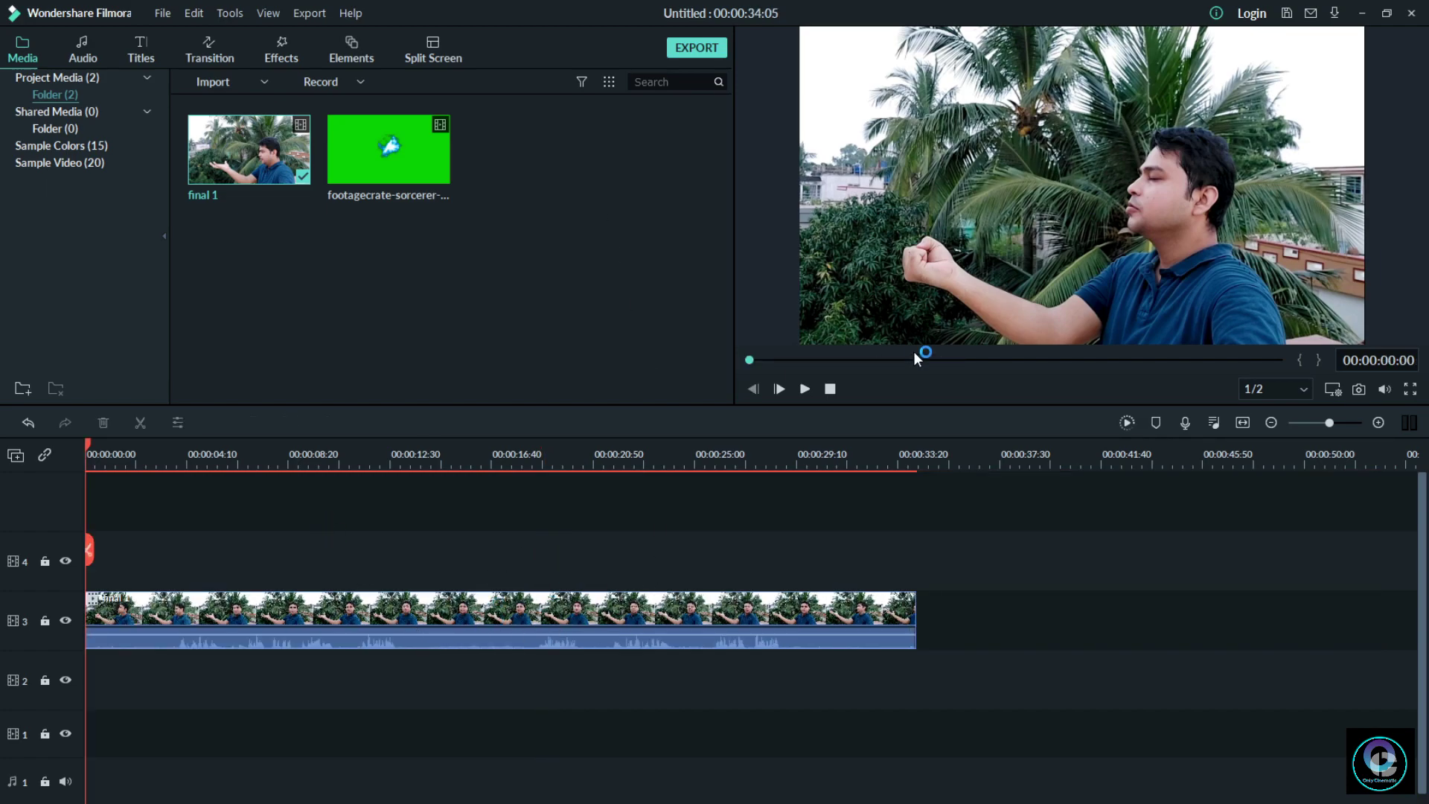
Place the footagecrate energy ball clip on track 4 where the man's palm is raised
{"action": "left_click", "coordinate": [804, 388]}
{"action": "left_click", "coordinate": [804, 388]}
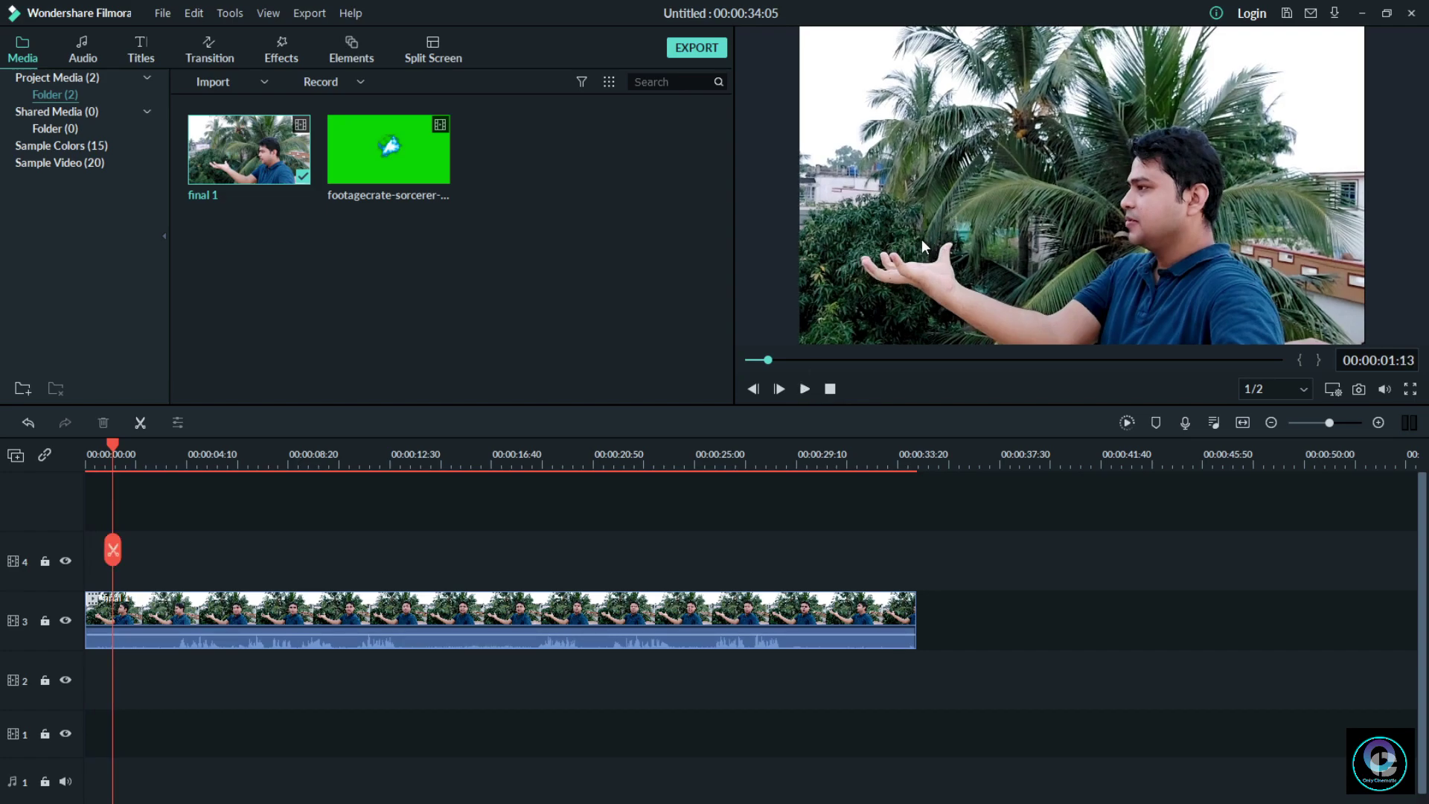
{"action": "left_click", "coordinate": [432, 152]}
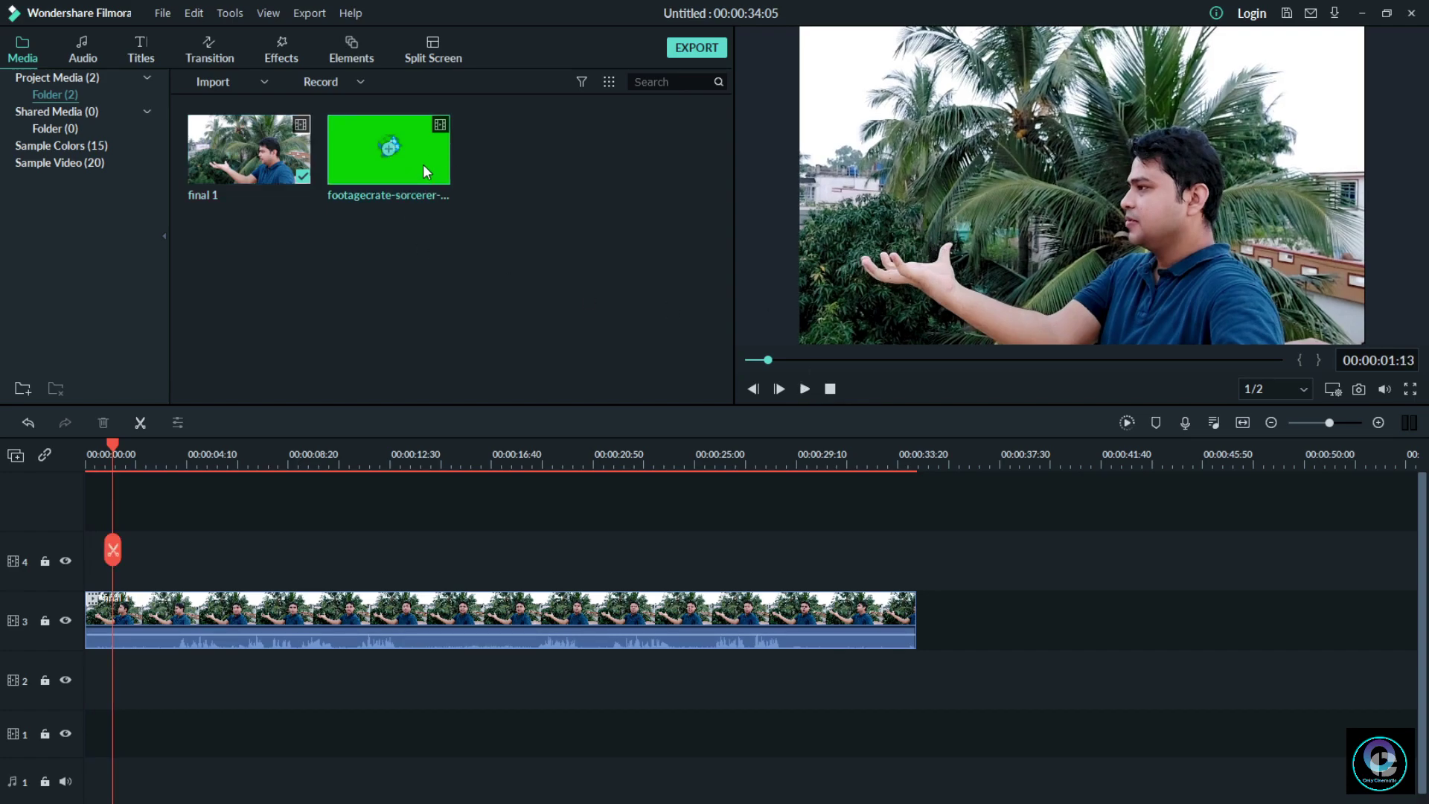
{"action": "left_click_drag", "start_coordinate": [423, 166], "coordinate": [206, 567]}
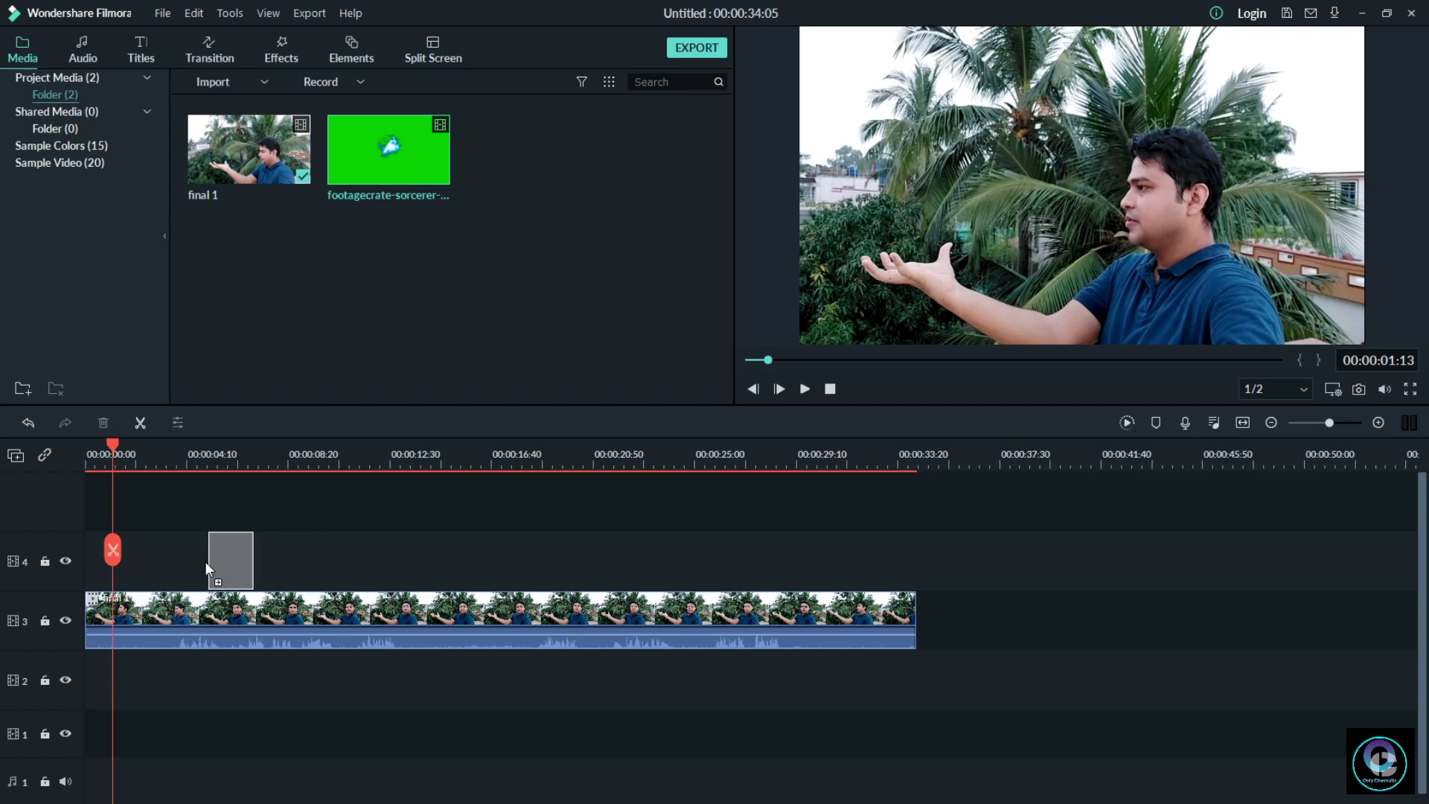
{"action": "left_click_drag", "start_coordinate": [207, 567], "coordinate": [120, 571]}
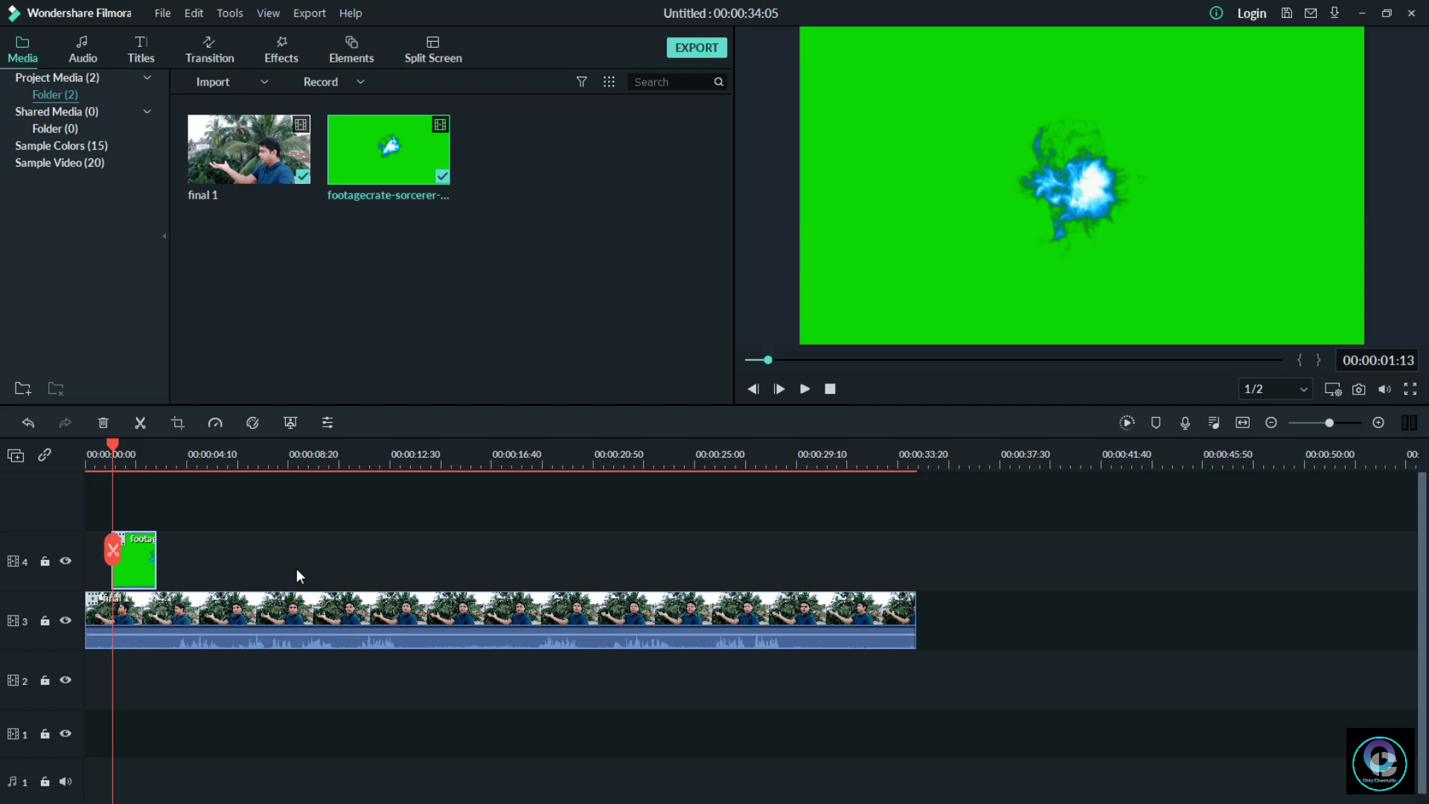
Enable Chroma Key on the track 4 energy clip with Offset nudged to 2
{"action": "double_click", "coordinate": [133, 563]}
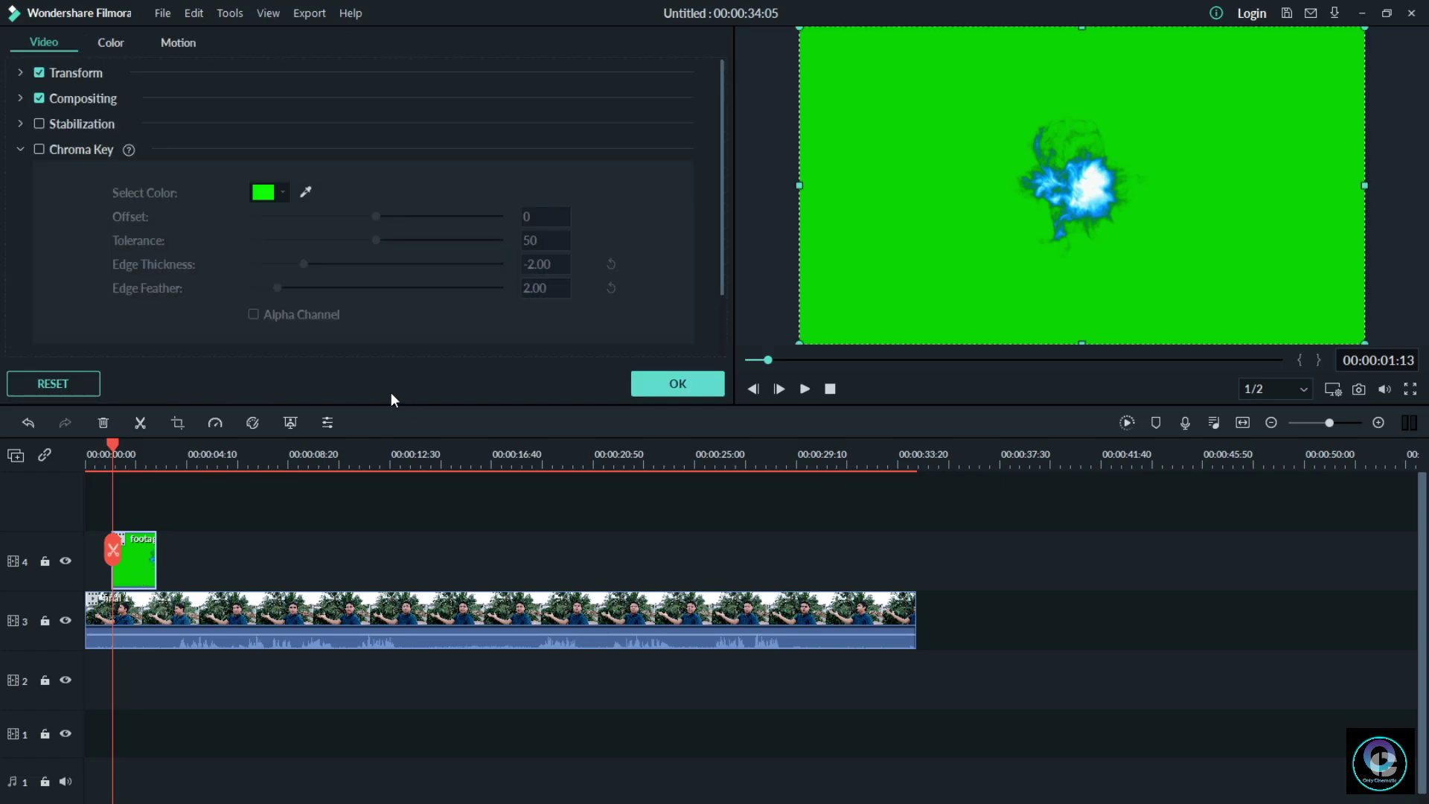
{"action": "left_click", "coordinate": [20, 150]}
{"action": "left_click", "coordinate": [19, 150]}
{"action": "left_click", "coordinate": [38, 149]}
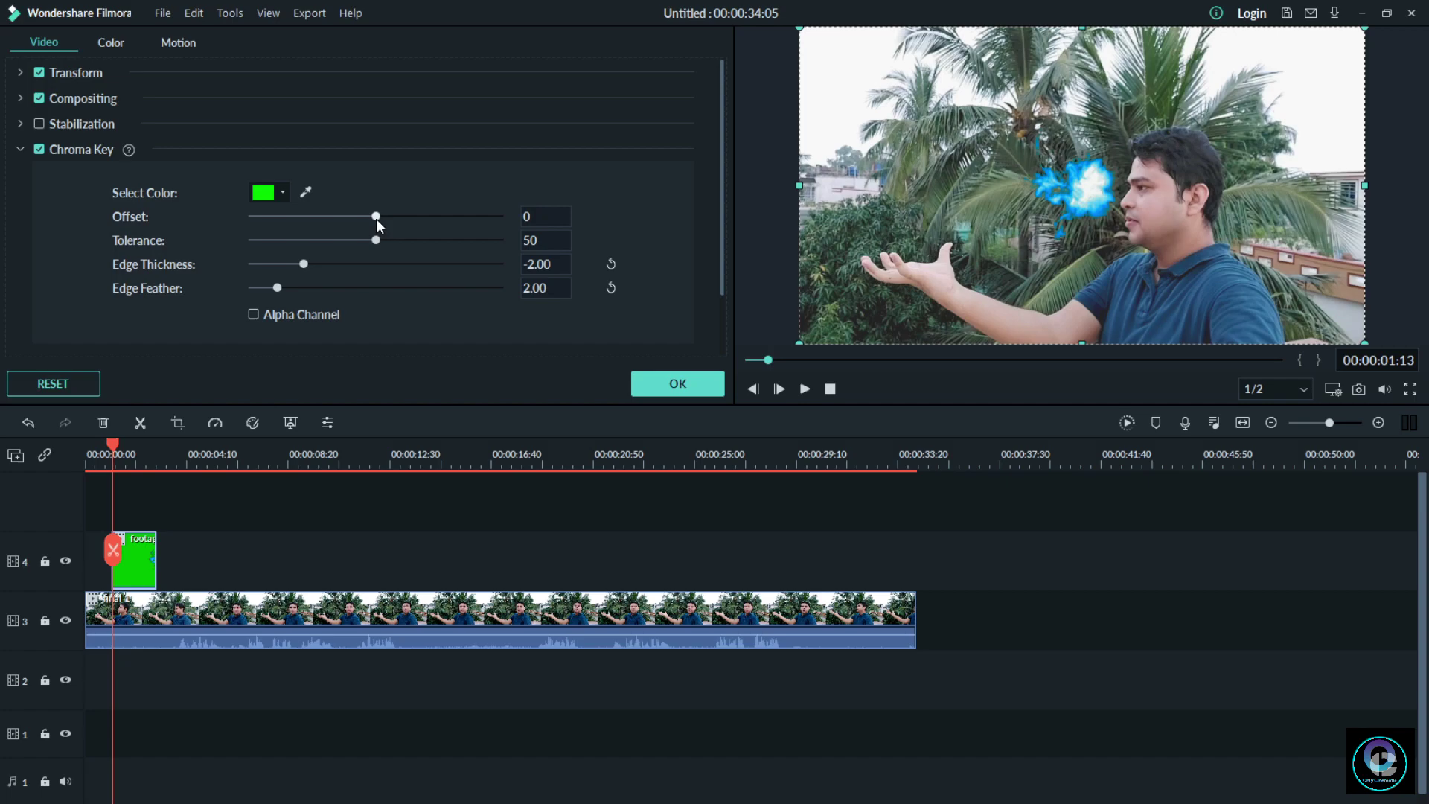
{"action": "left_click_drag", "start_coordinate": [376, 217], "coordinate": [377, 217]}
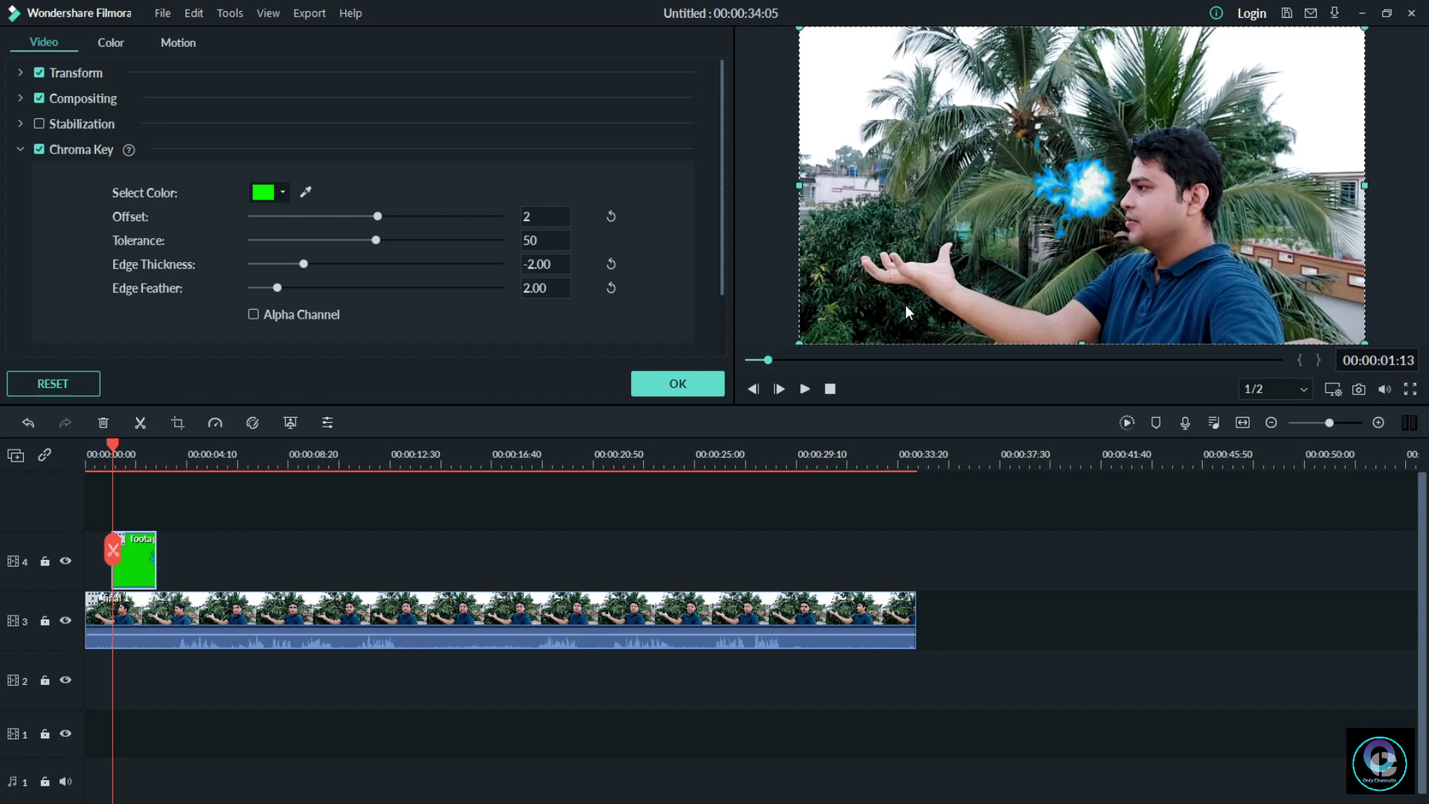
{"action": "left_click", "coordinate": [686, 385]}
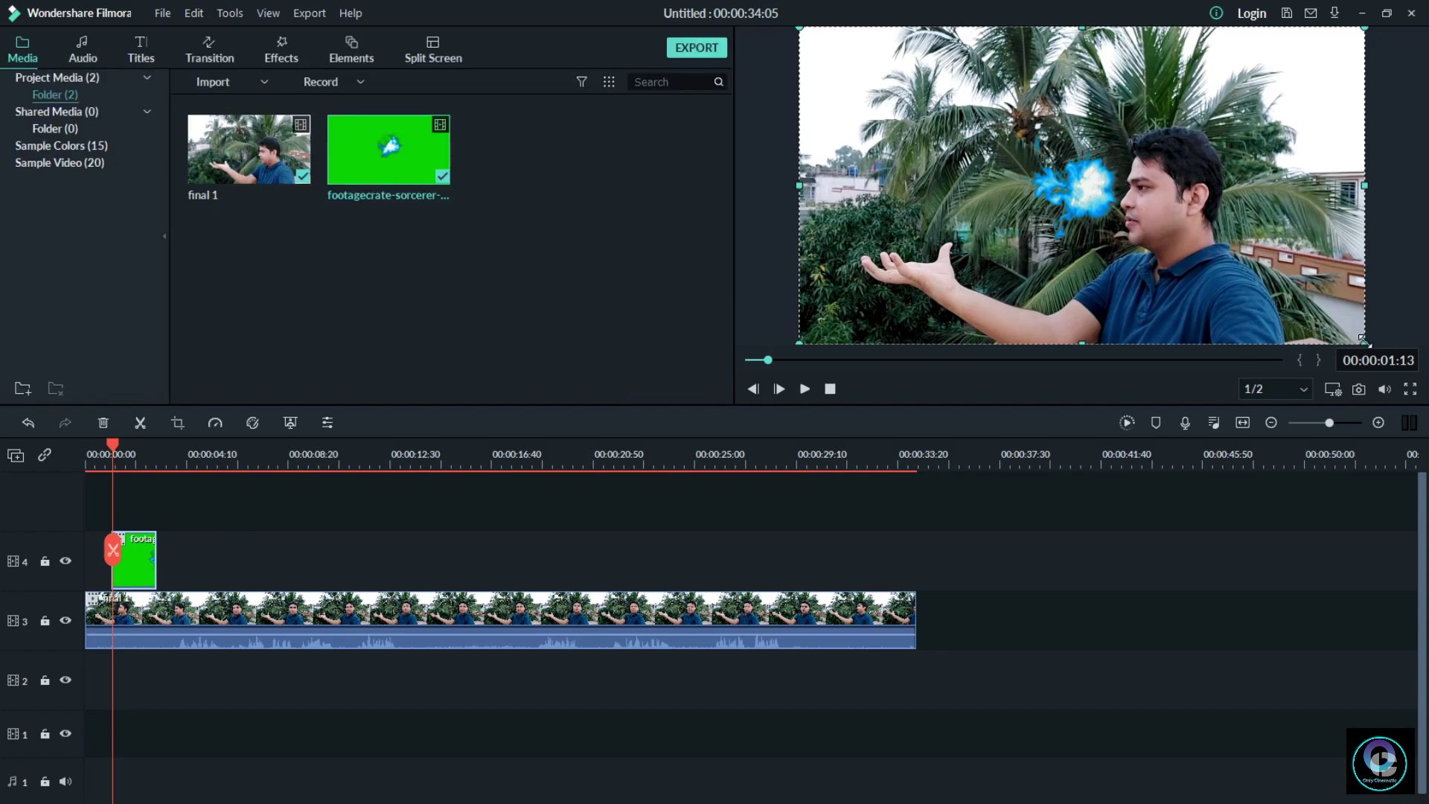
Scale the energy ball overlay to sit just above the man's open palm and play it back to check
{"action": "left_click_drag", "start_coordinate": [1364, 341], "coordinate": [978, 184]}
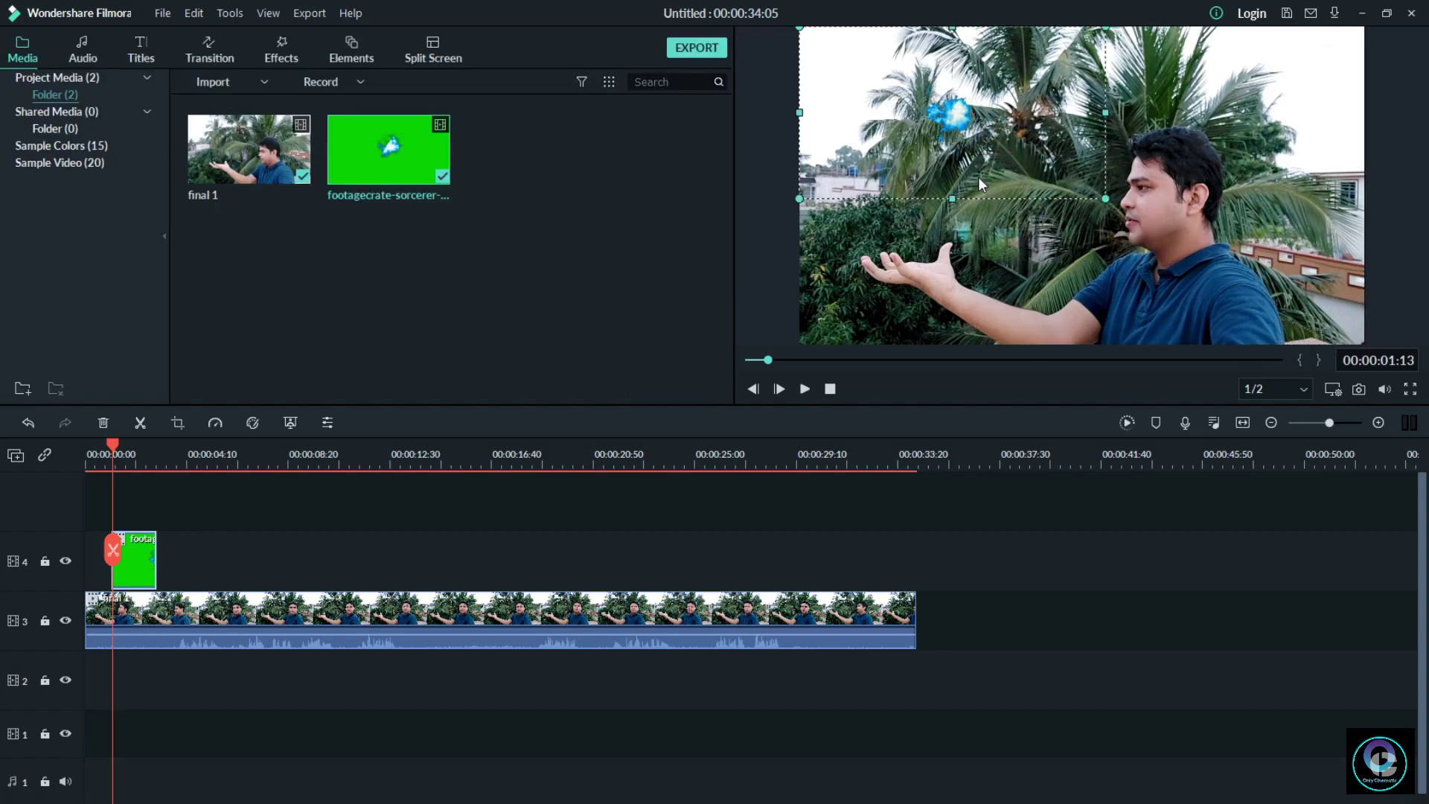
{"action": "left_click_drag", "start_coordinate": [1008, 108], "coordinate": [968, 219]}
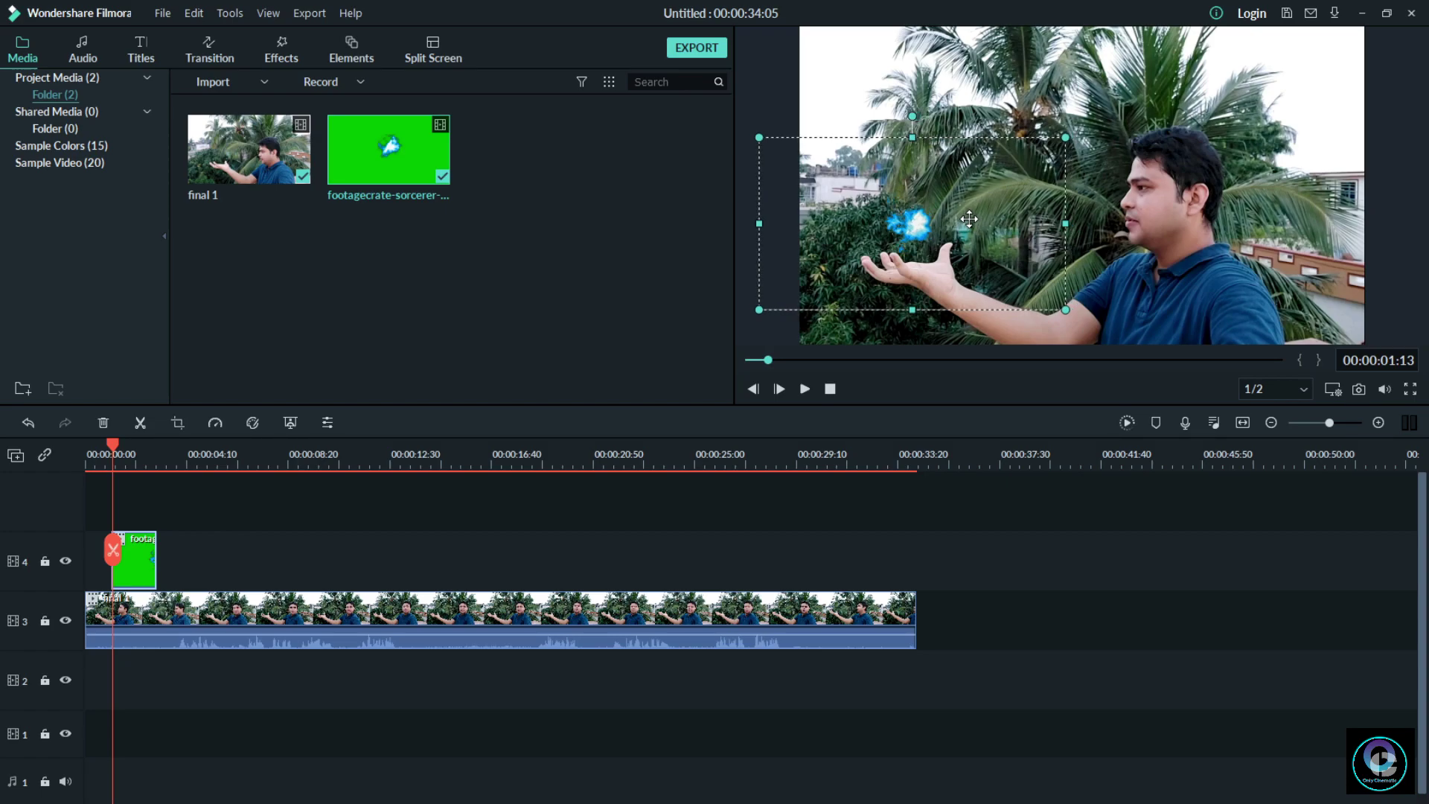
{"action": "left_click_drag", "start_coordinate": [1066, 137], "coordinate": [1129, 101]}
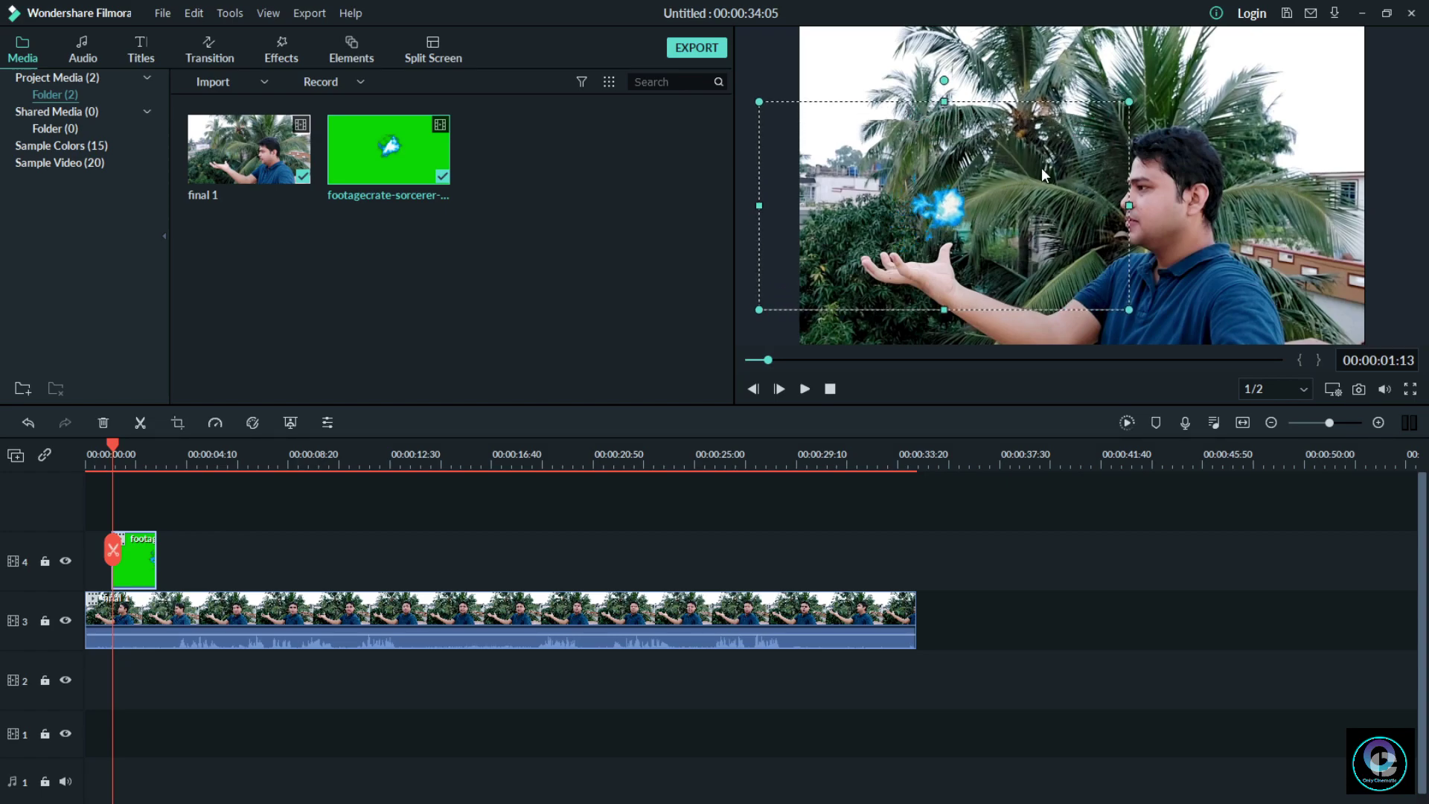
{"action": "left_click_drag", "start_coordinate": [1041, 172], "coordinate": [1004, 178]}
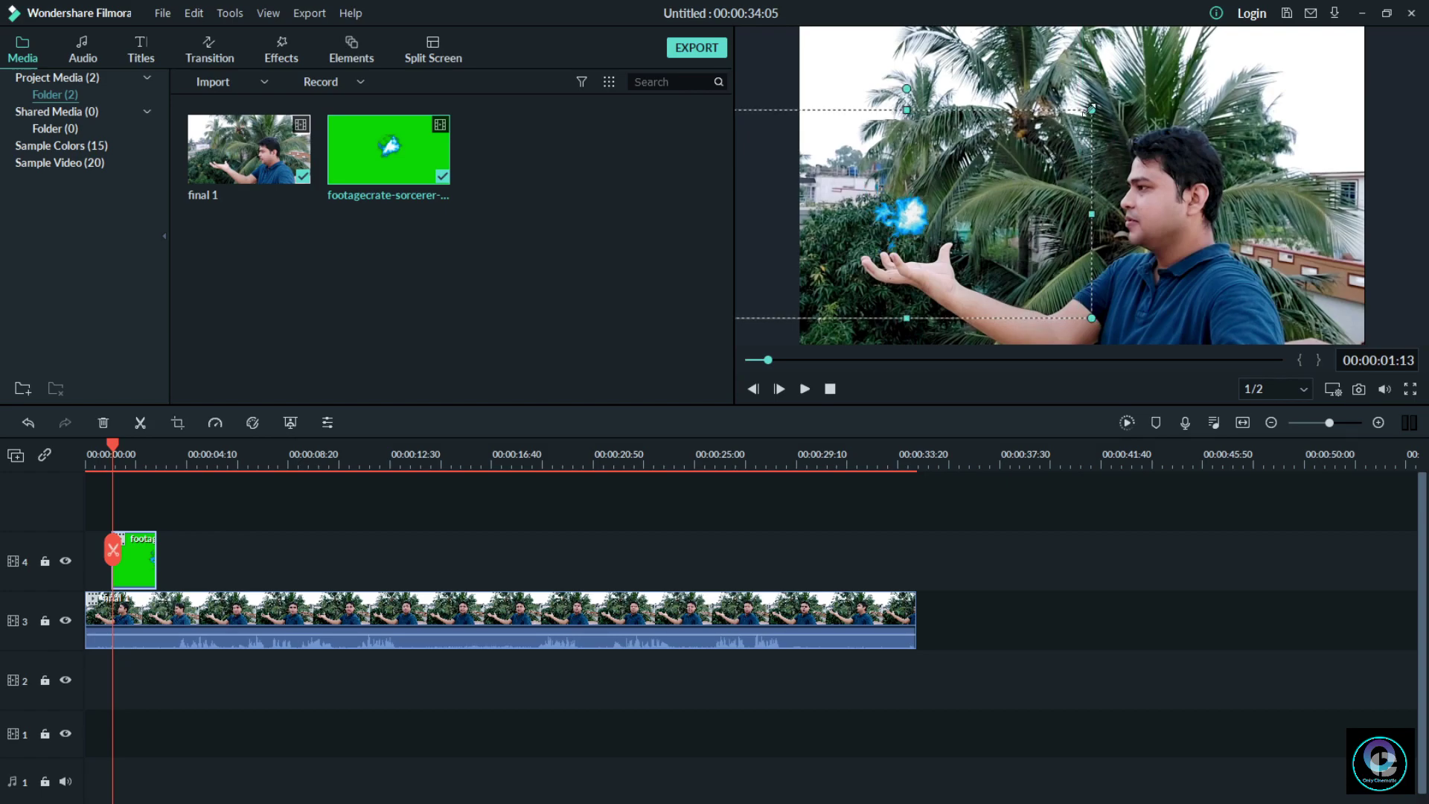
{"action": "left_click_drag", "start_coordinate": [1092, 110], "coordinate": [1114, 96]}
{"action": "left_click_drag", "start_coordinate": [1045, 166], "coordinate": [1036, 169]}
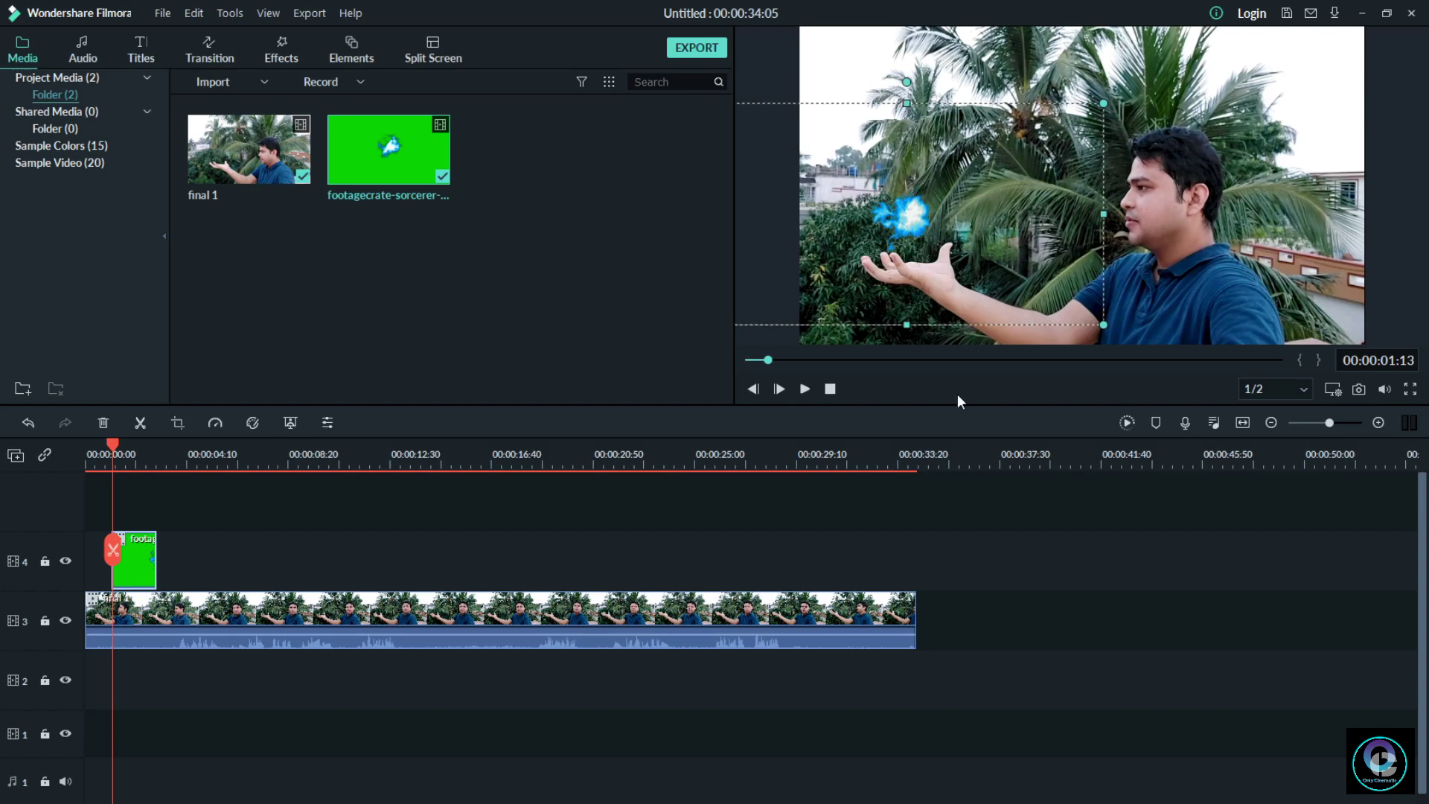
{"action": "left_click", "coordinate": [831, 389]}
{"action": "left_click", "coordinate": [805, 389]}
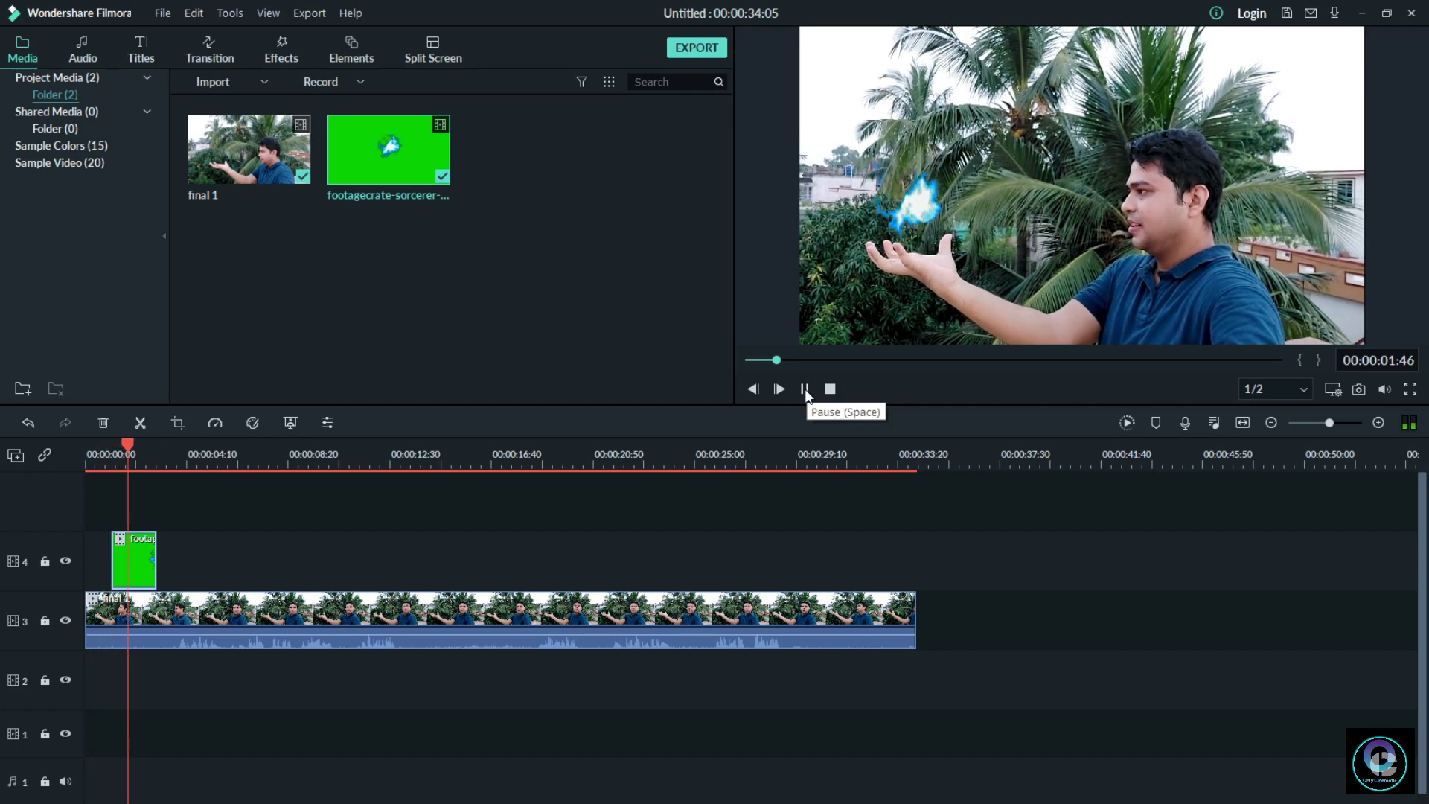
Paste repeated copies of the energy ball clip from 00:00:03:58 along track 4, closing the gap
{"action": "left_click", "coordinate": [806, 389]}
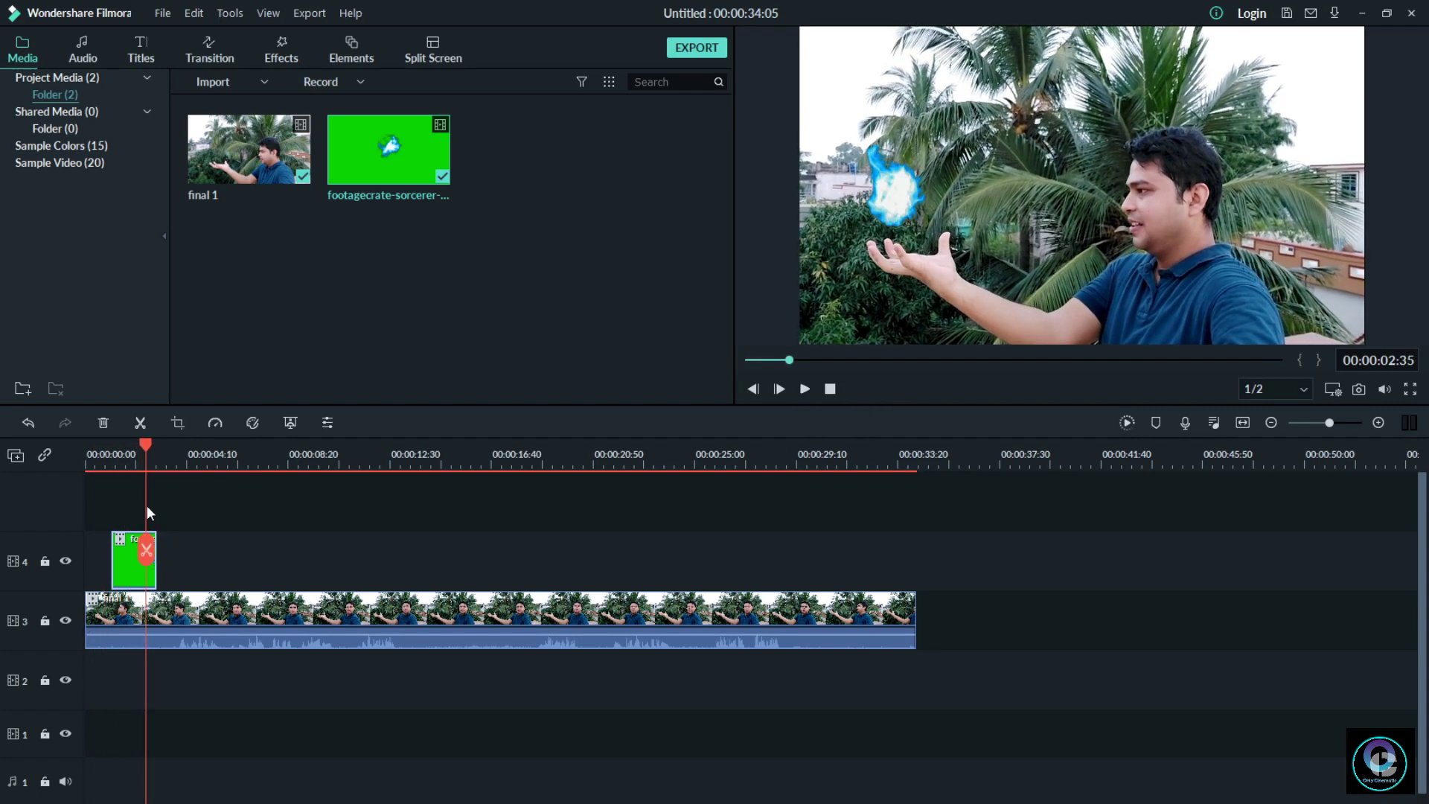
{"action": "right_click", "coordinate": [121, 563]}
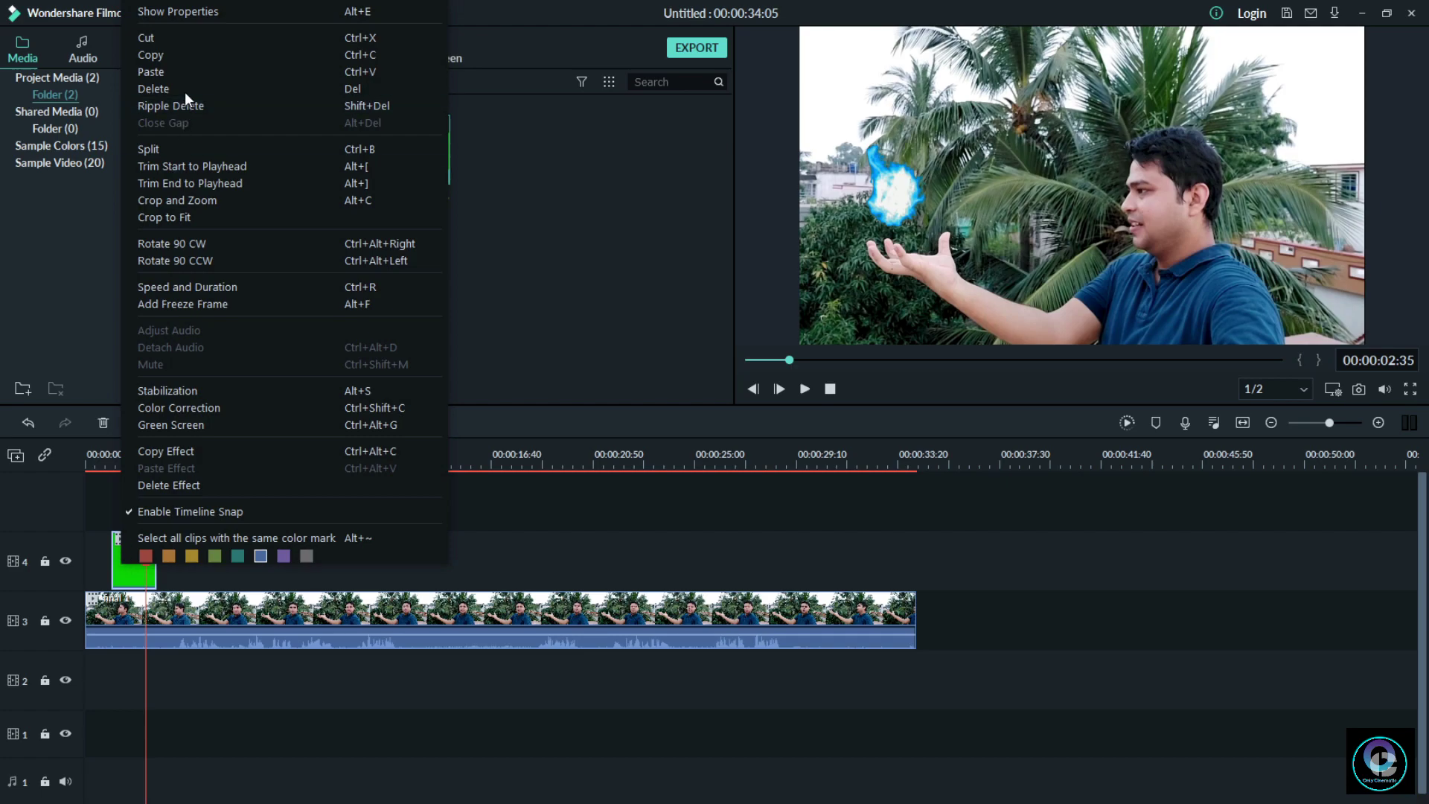
{"action": "left_click", "coordinate": [192, 55]}
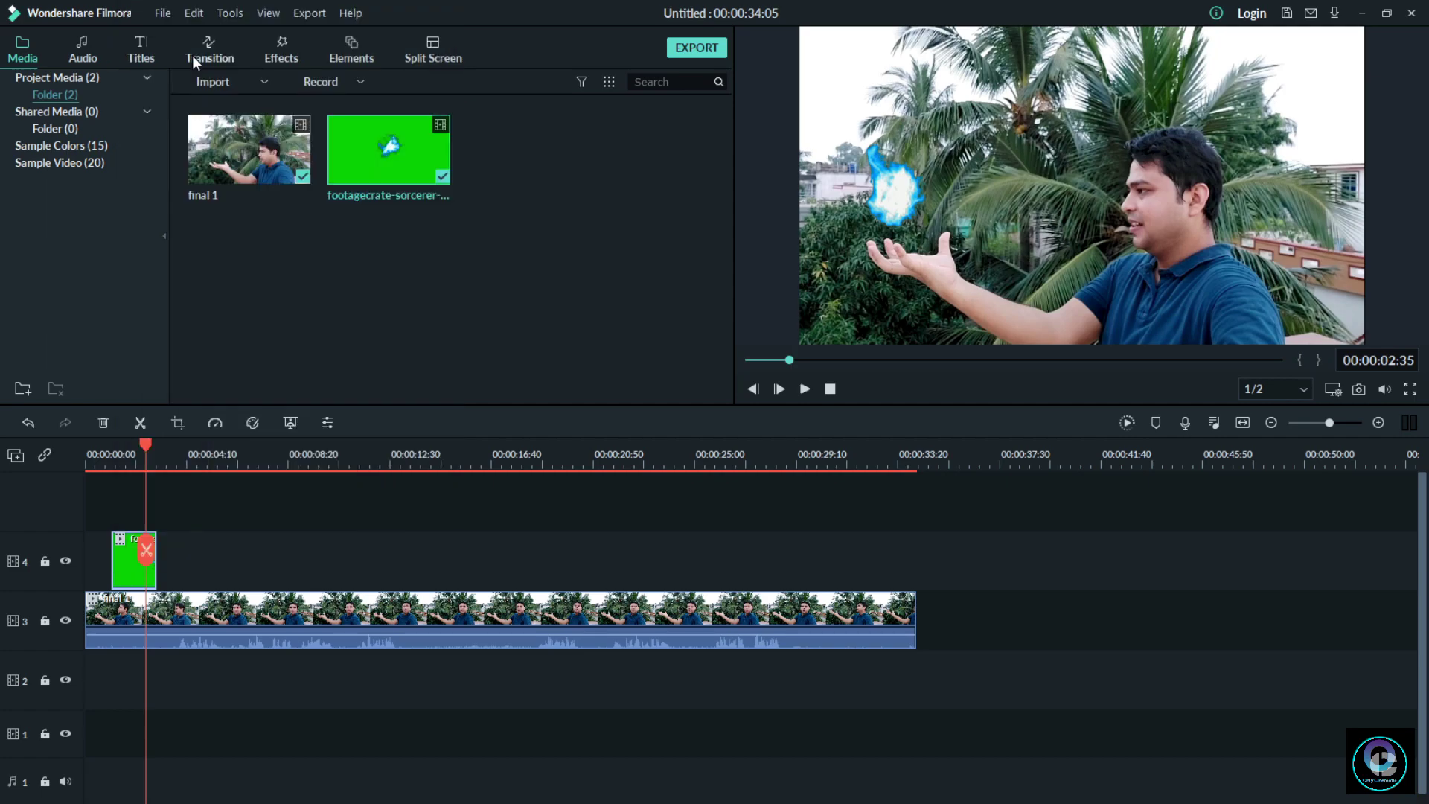
{"action": "left_click", "coordinate": [182, 447]}
{"action": "right_click", "coordinate": [253, 561]}
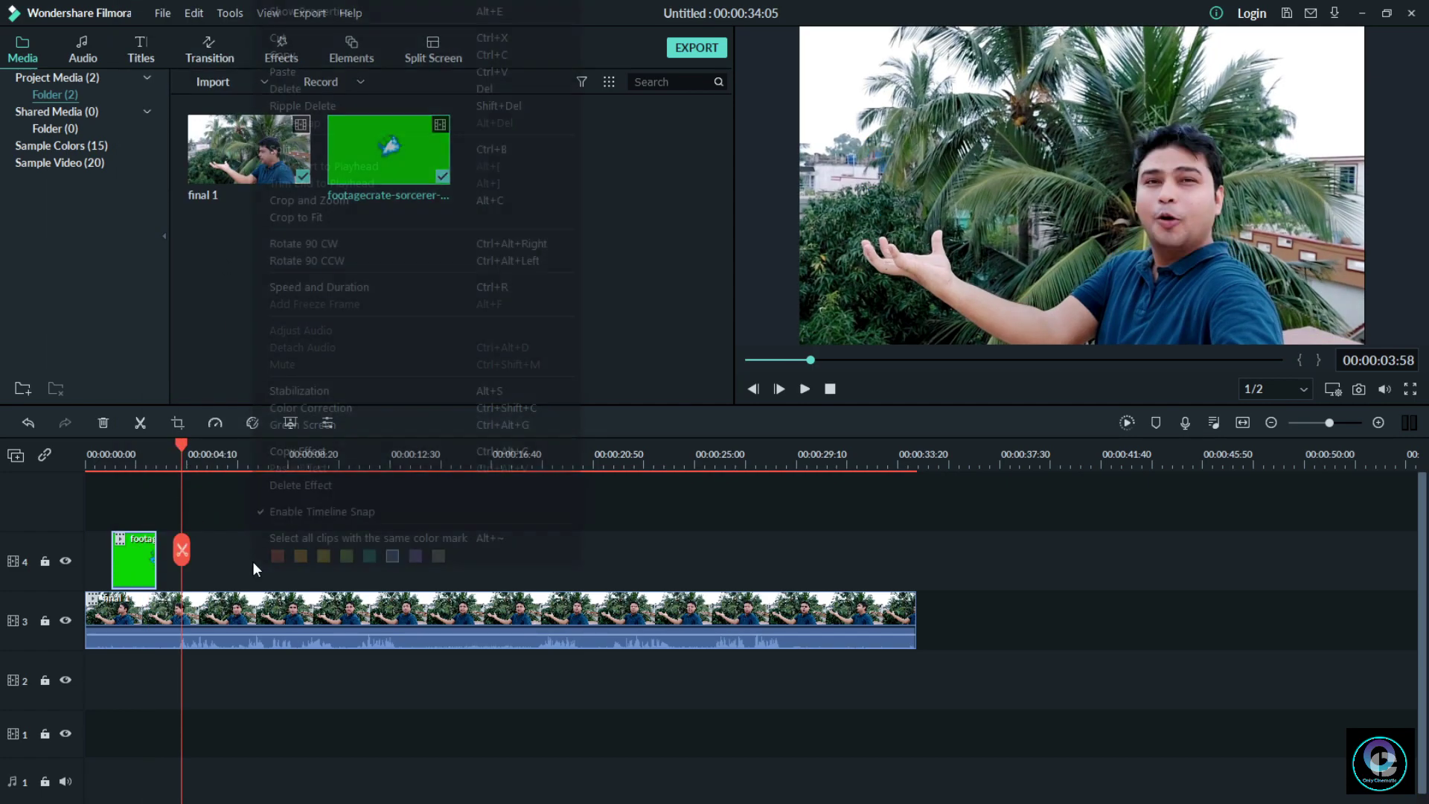
{"action": "left_click", "coordinate": [330, 73]}
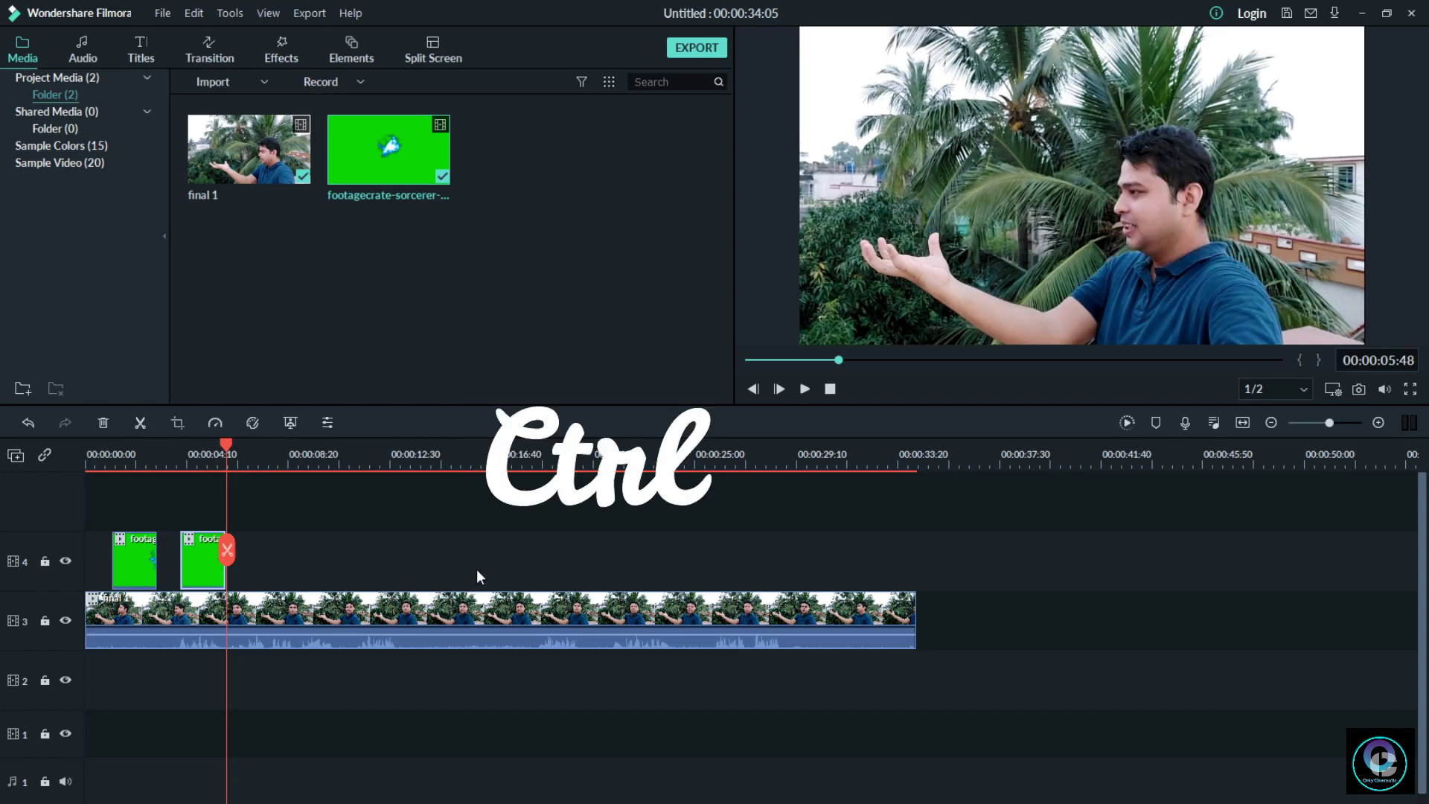
{"action": "key", "text": "ctrl+v"}
{"action": "key", "text": "ctrl+v"}
{"action": "key", "text": "ctrl+v"}
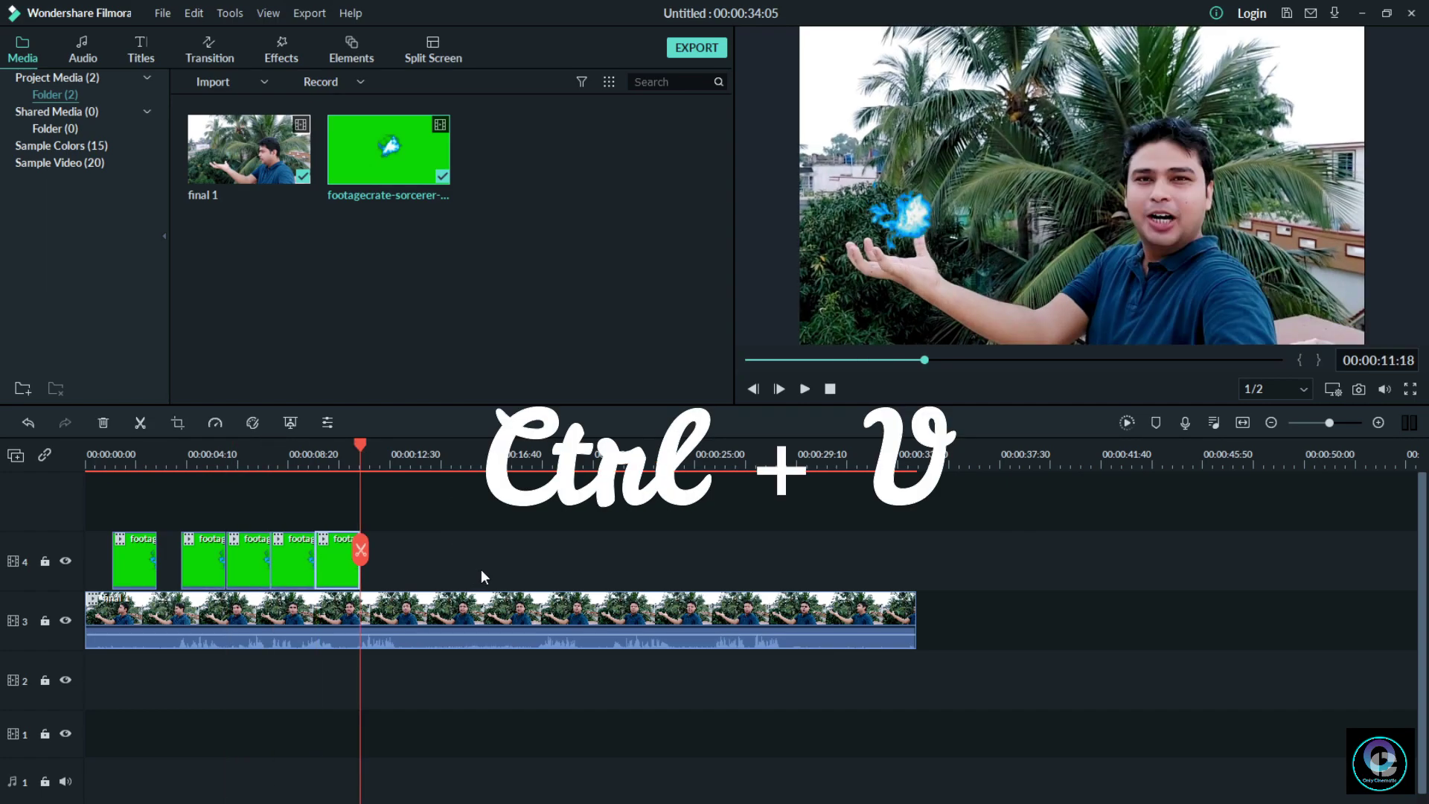
{"action": "key", "text": "ctrl+v"}
{"action": "key", "text": "ctrl+v"}
{"action": "key", "text": "ctrl+v"}
{"action": "key", "text": "ctrl+v"}
{"action": "key", "text": "ctrl+v"}
{"action": "key", "text": "ctrl+v"}
{"action": "key", "text": "ctrl+v"}
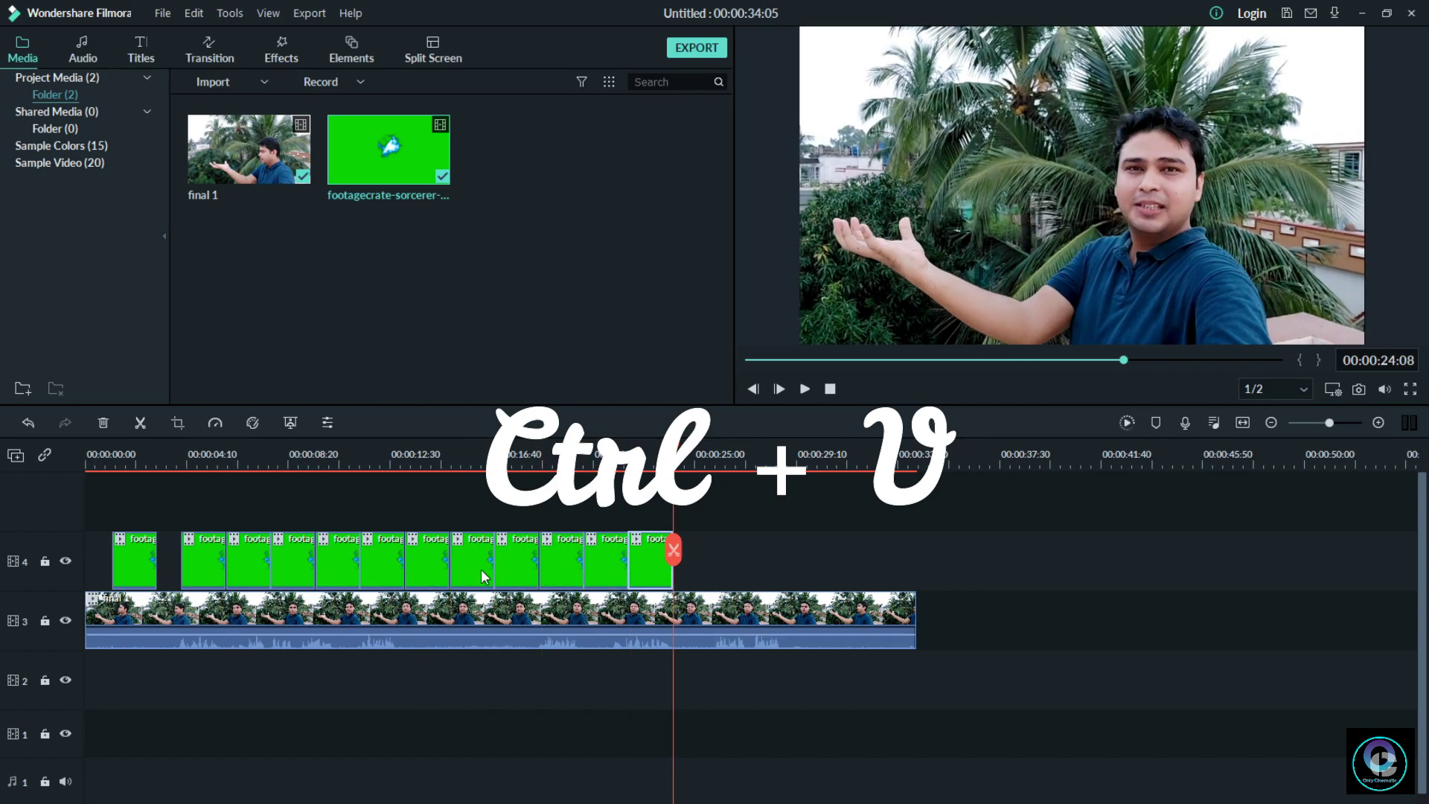
{"action": "key", "text": "ctrl+v"}
{"action": "key", "text": "ctrl+v"}
{"action": "key", "text": "ctrl+v"}
{"action": "key", "text": "ctrl+v"}
{"action": "key", "text": "ctrl+v"}
{"action": "key", "text": "ctrl+v"}
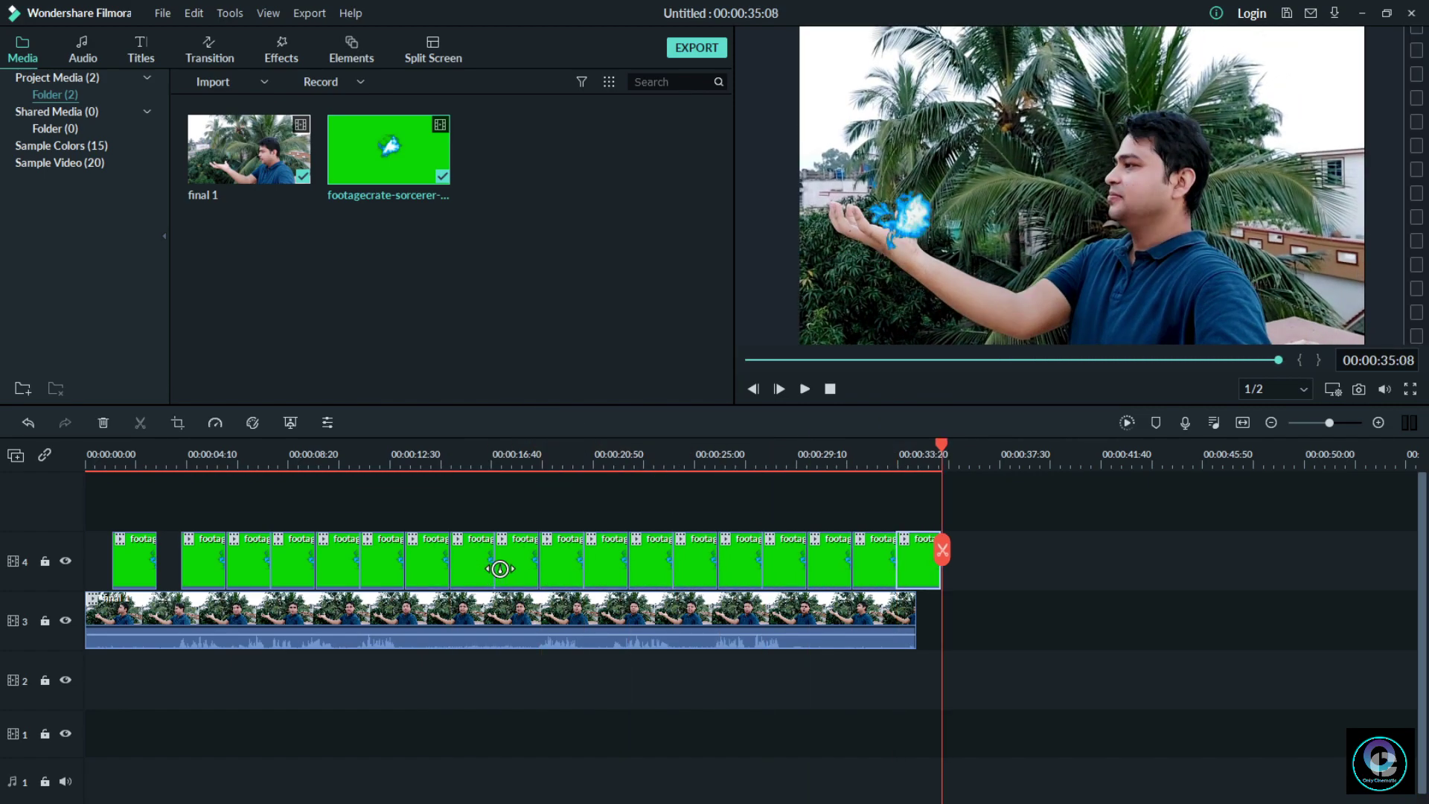
{"action": "left_click_drag", "start_coordinate": [185, 501], "coordinate": [919, 562]}
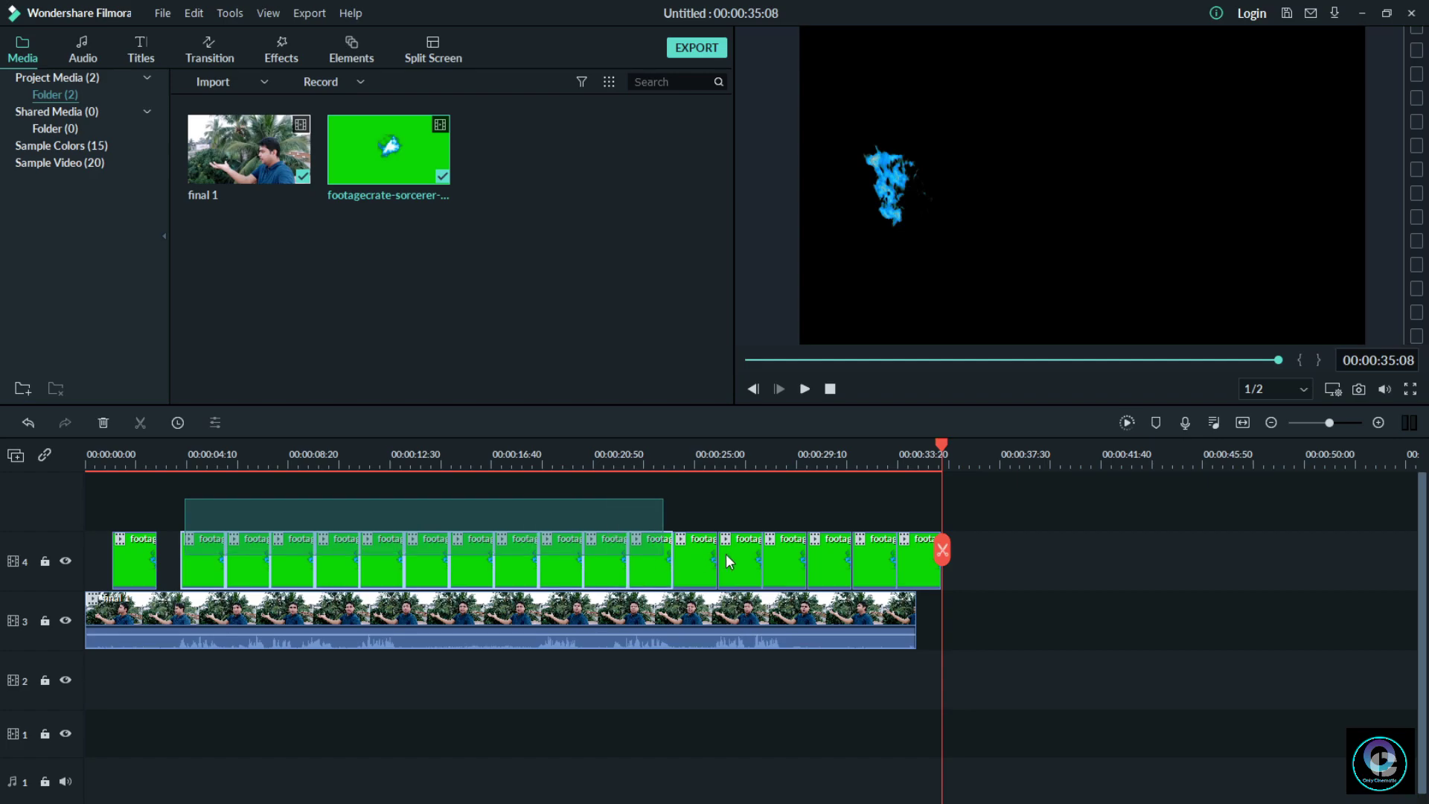
{"action": "left_click_drag", "start_coordinate": [739, 574], "coordinate": [719, 574]}
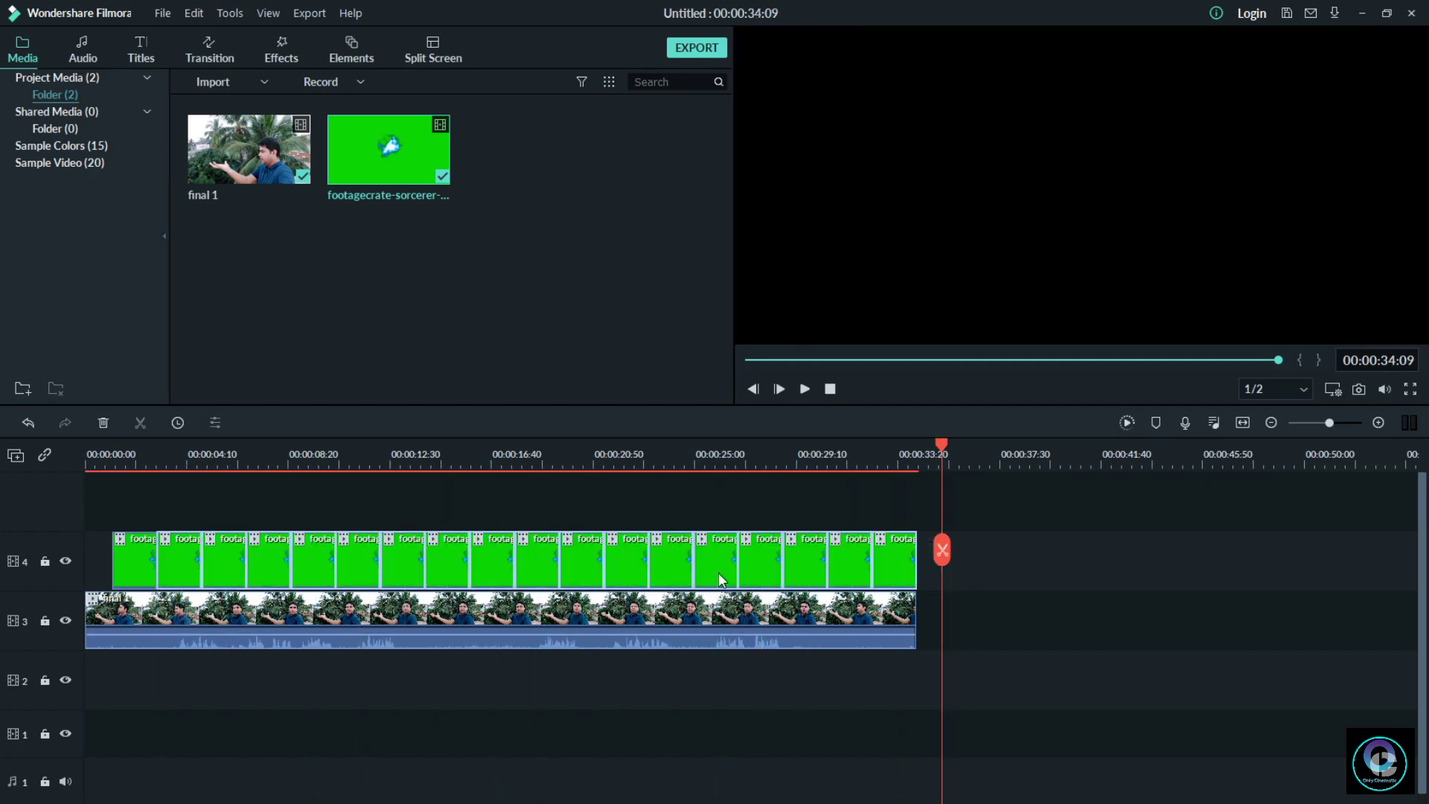
Render the timeline preview and play the composite from the start, pausing around 13 seconds
{"action": "left_click", "coordinate": [831, 390]}
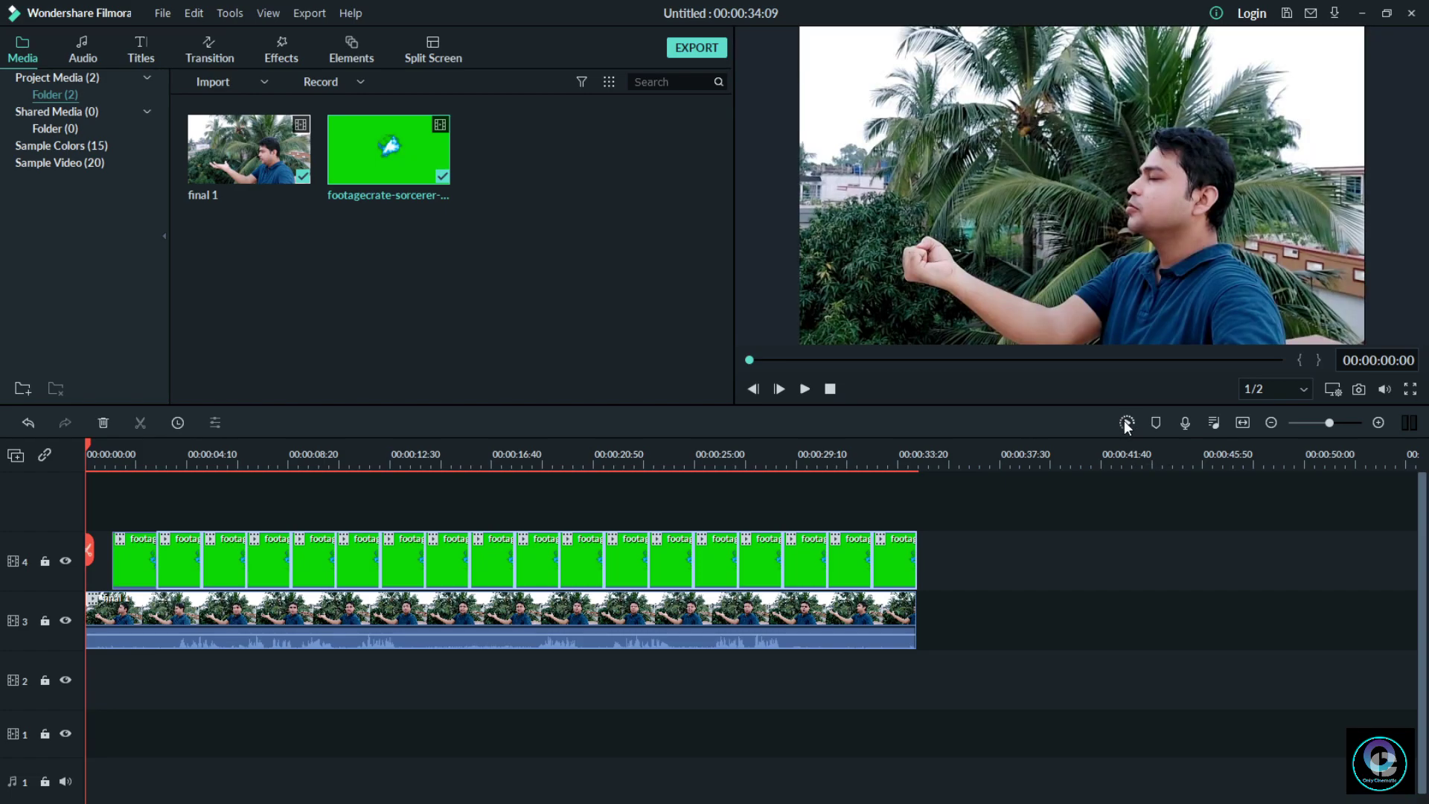
{"action": "left_click", "coordinate": [1127, 424]}
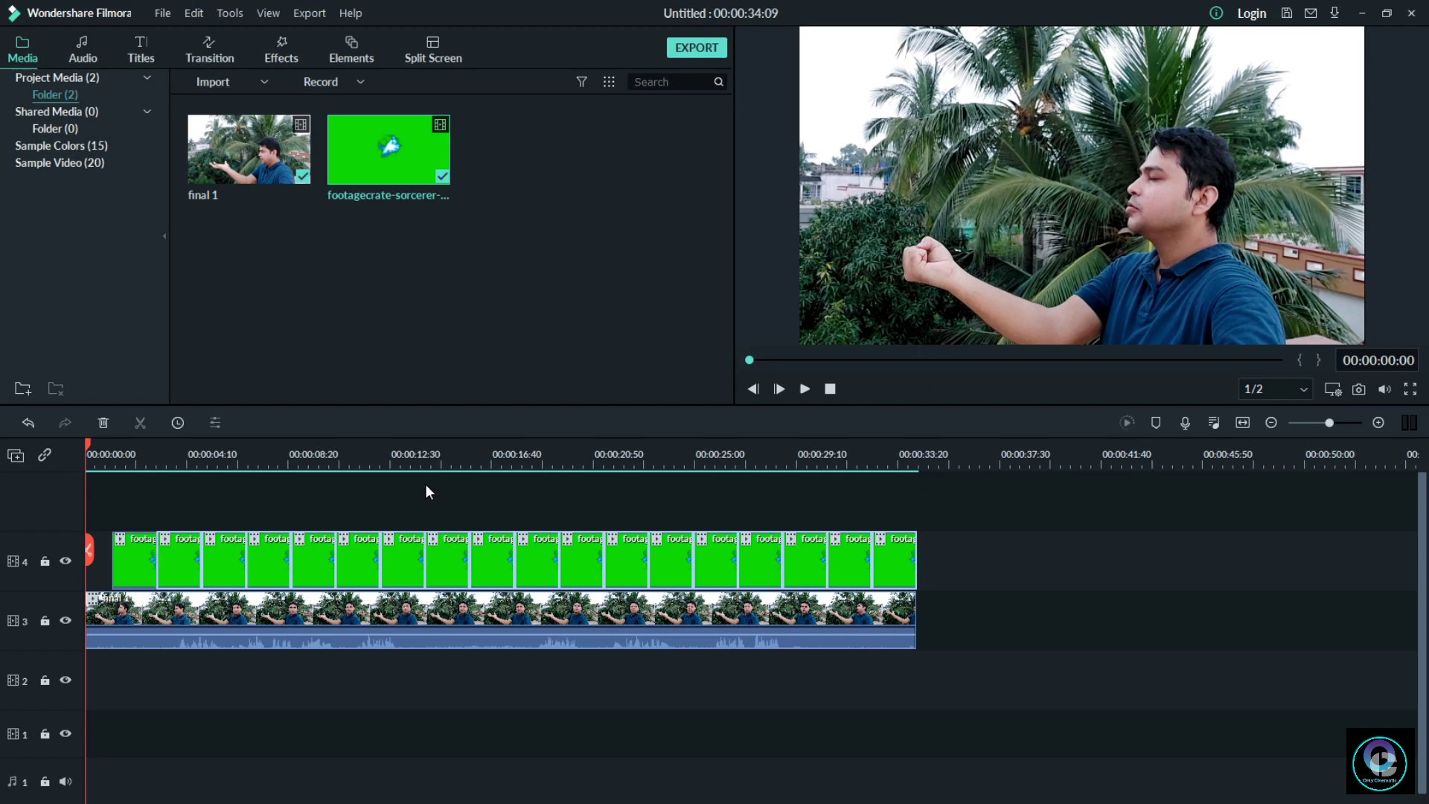
{"action": "left_click", "coordinate": [805, 389]}
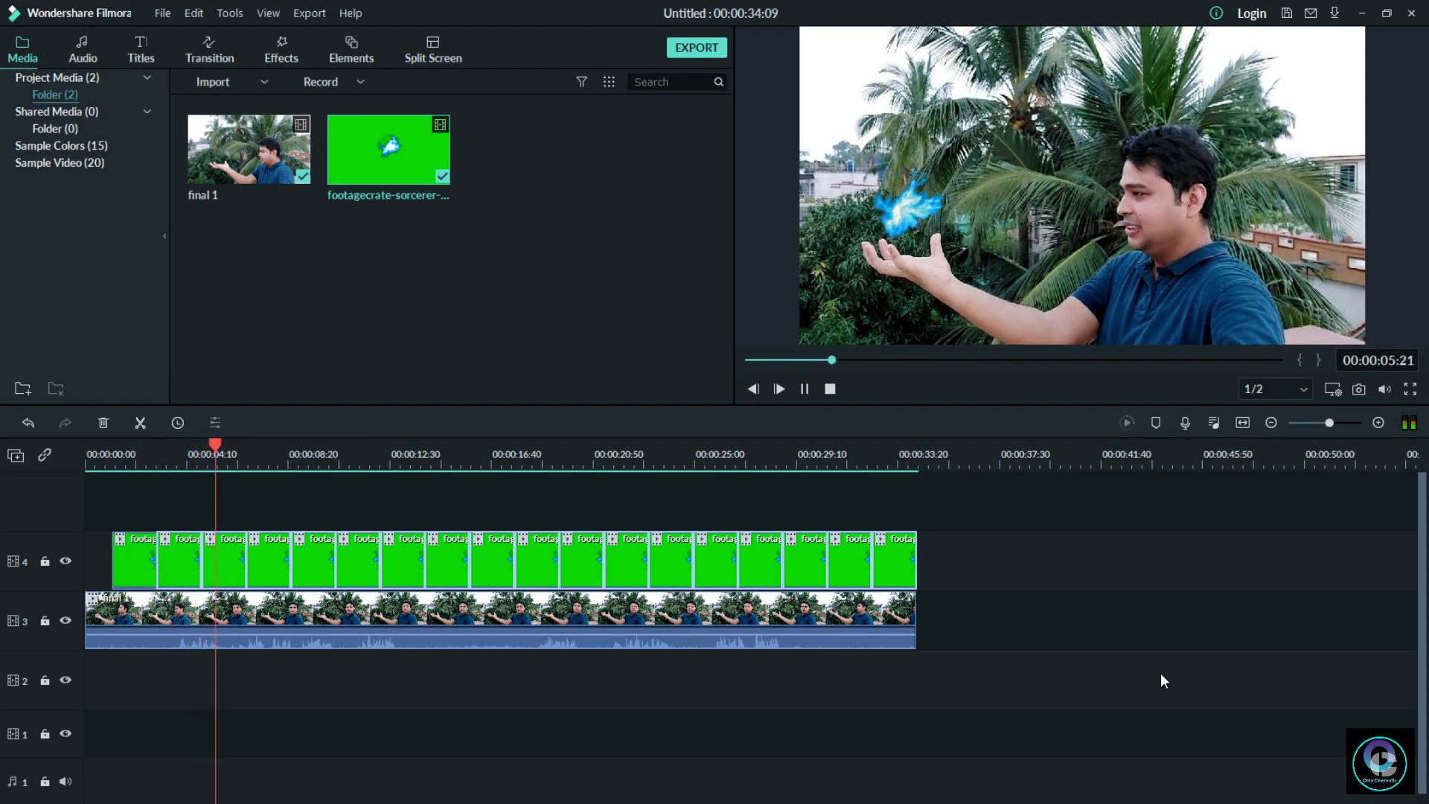
{"action": "left_click", "coordinate": [1383, 389]}
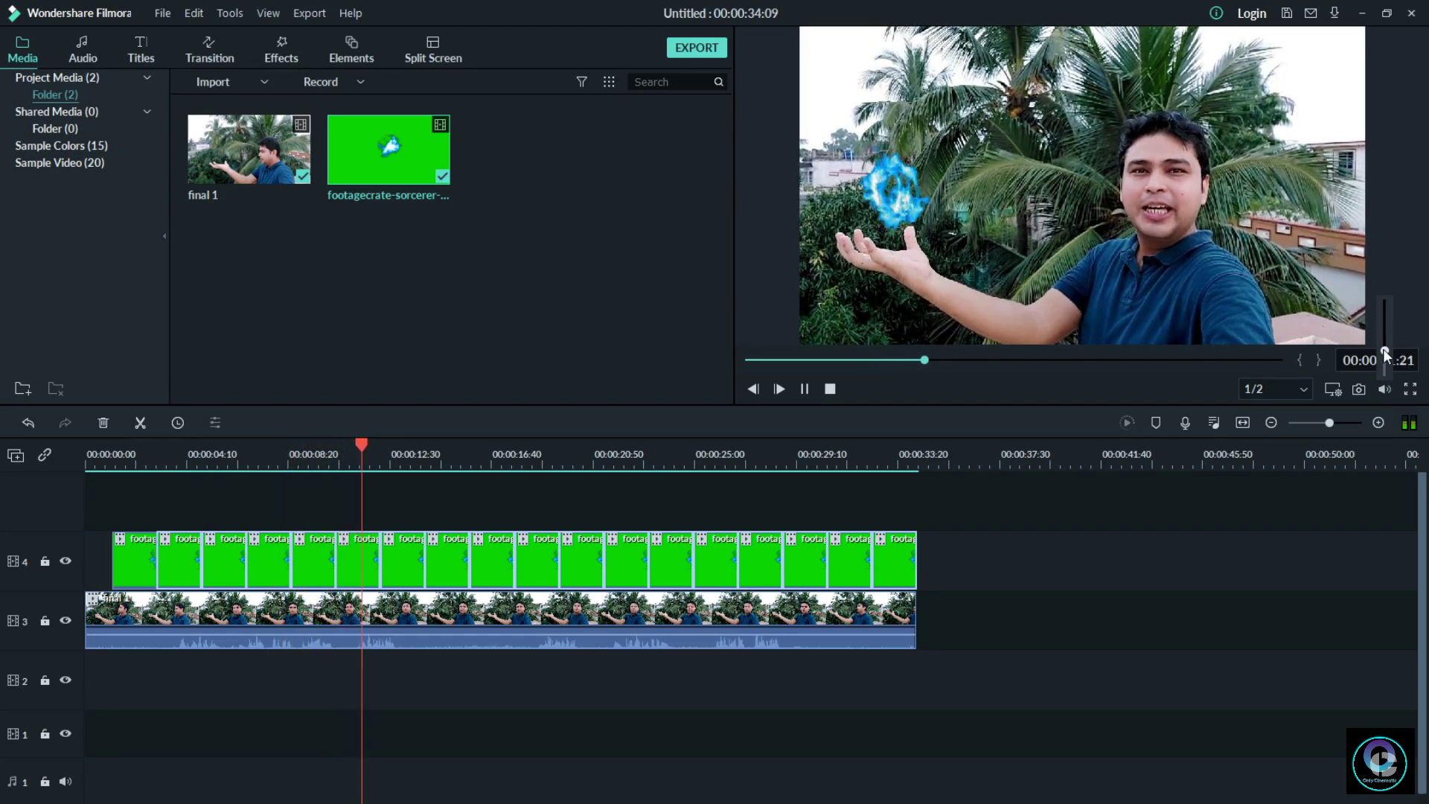
{"action": "left_click", "coordinate": [803, 389]}
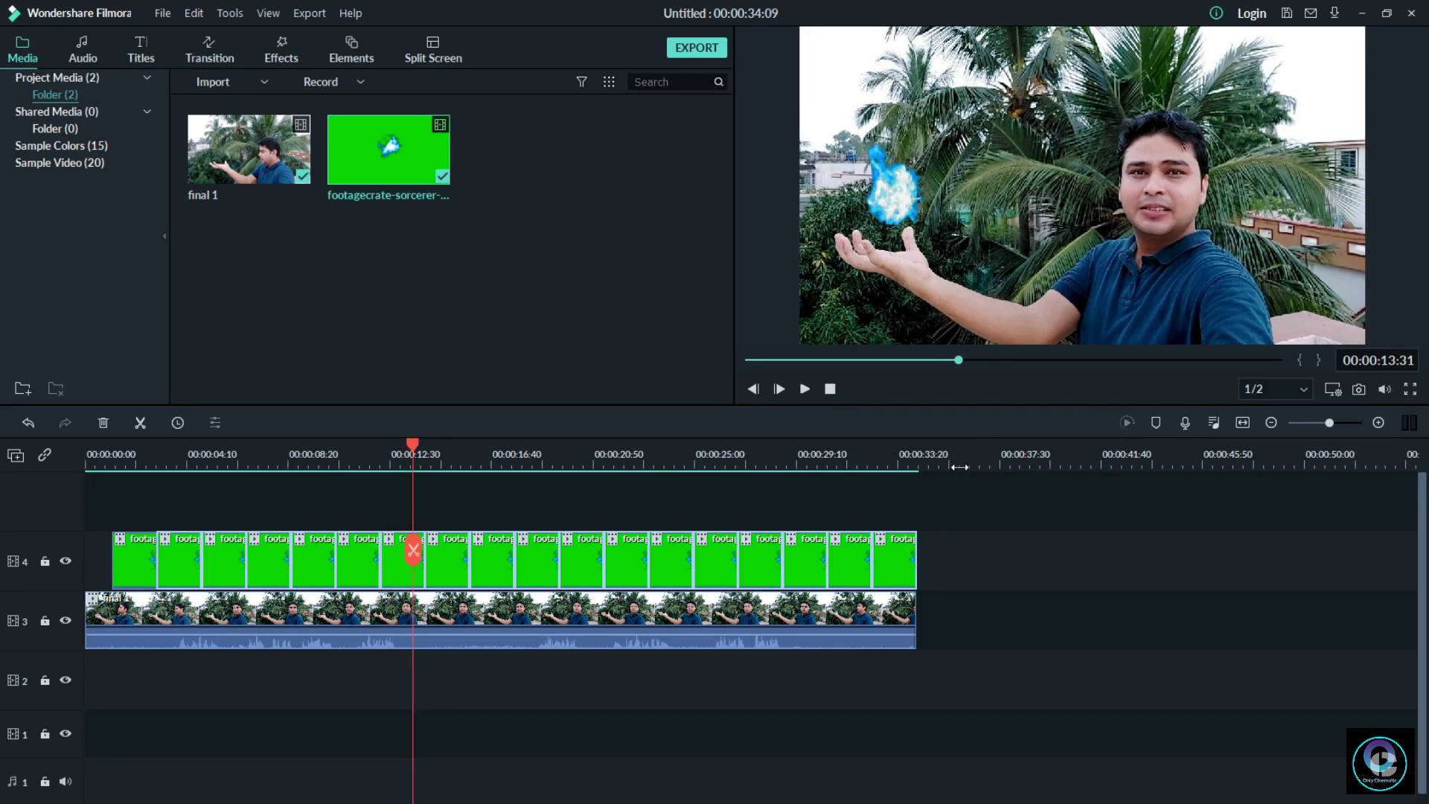